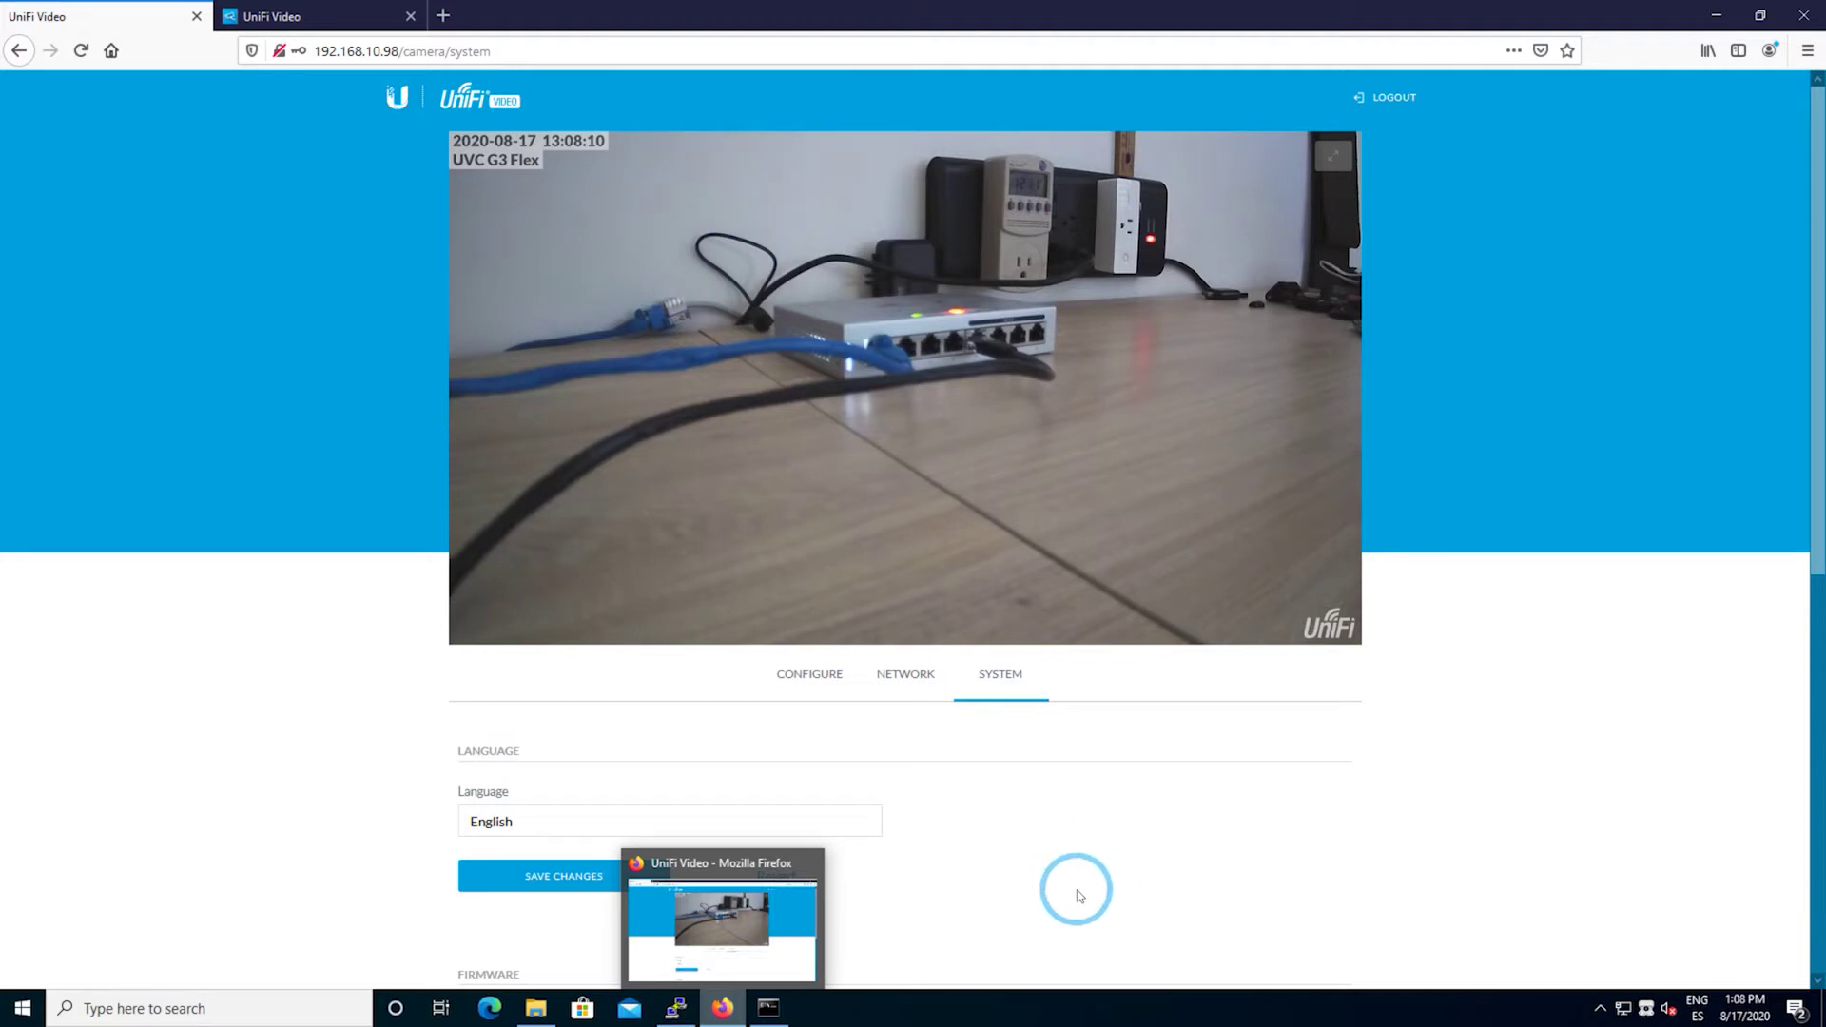
- Switch to the NVR controller's Settings tab showing the Camera Password field
{"action": "left_click", "coordinate": [304, 17]}
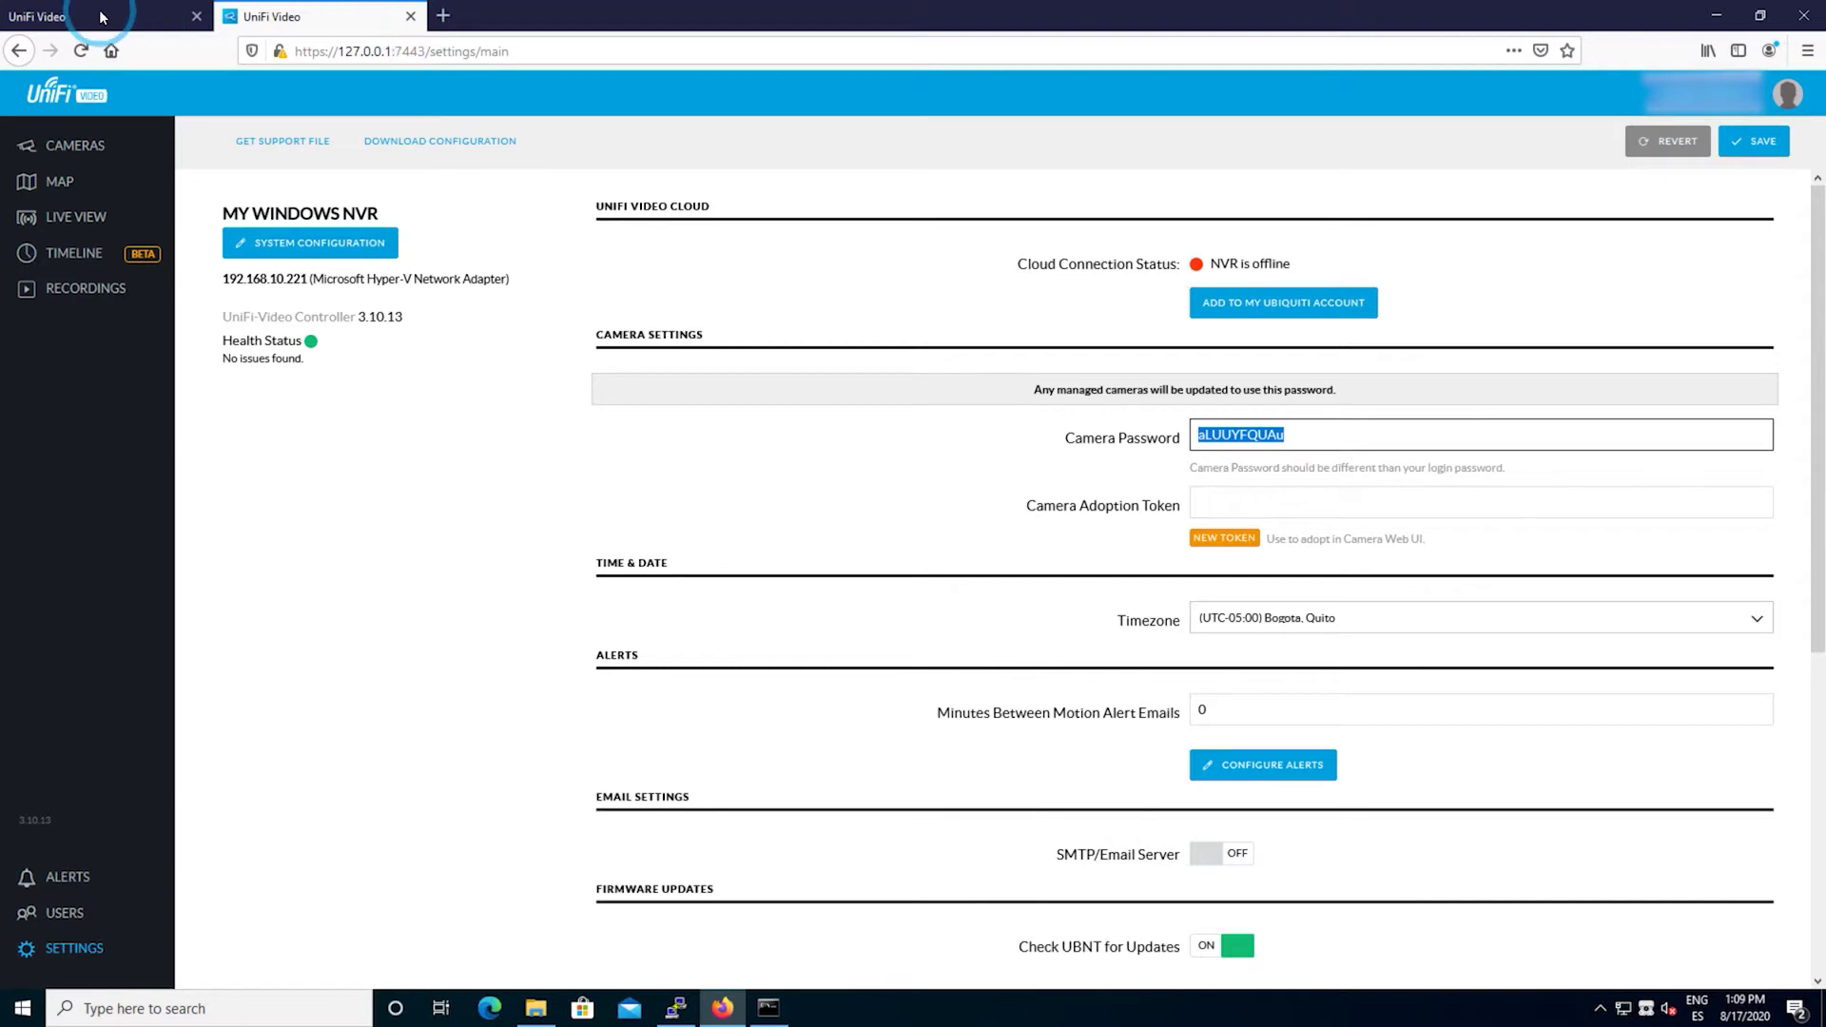
- Load the camera's address 192.168.10.98 in a new browser tab
{"action": "left_click", "coordinate": [445, 15]}
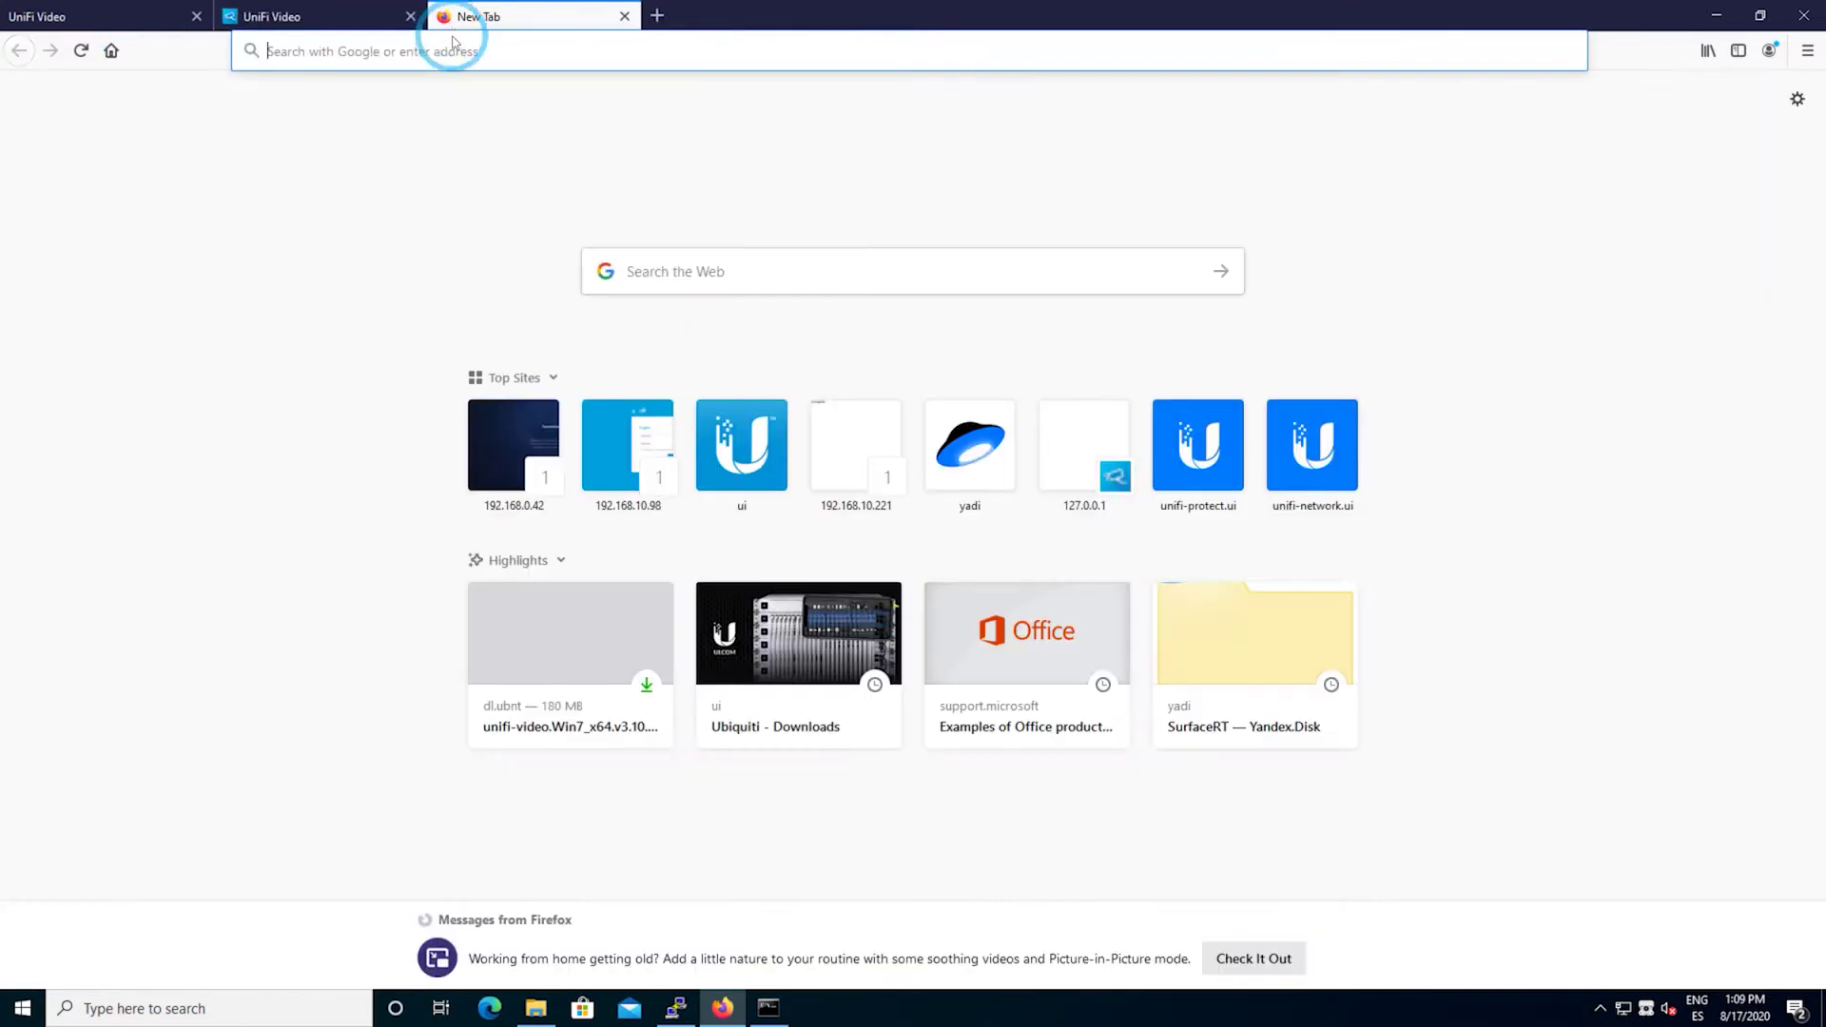
{"action": "left_click", "coordinate": [461, 59]}
{"action": "type", "text": "192.168."}
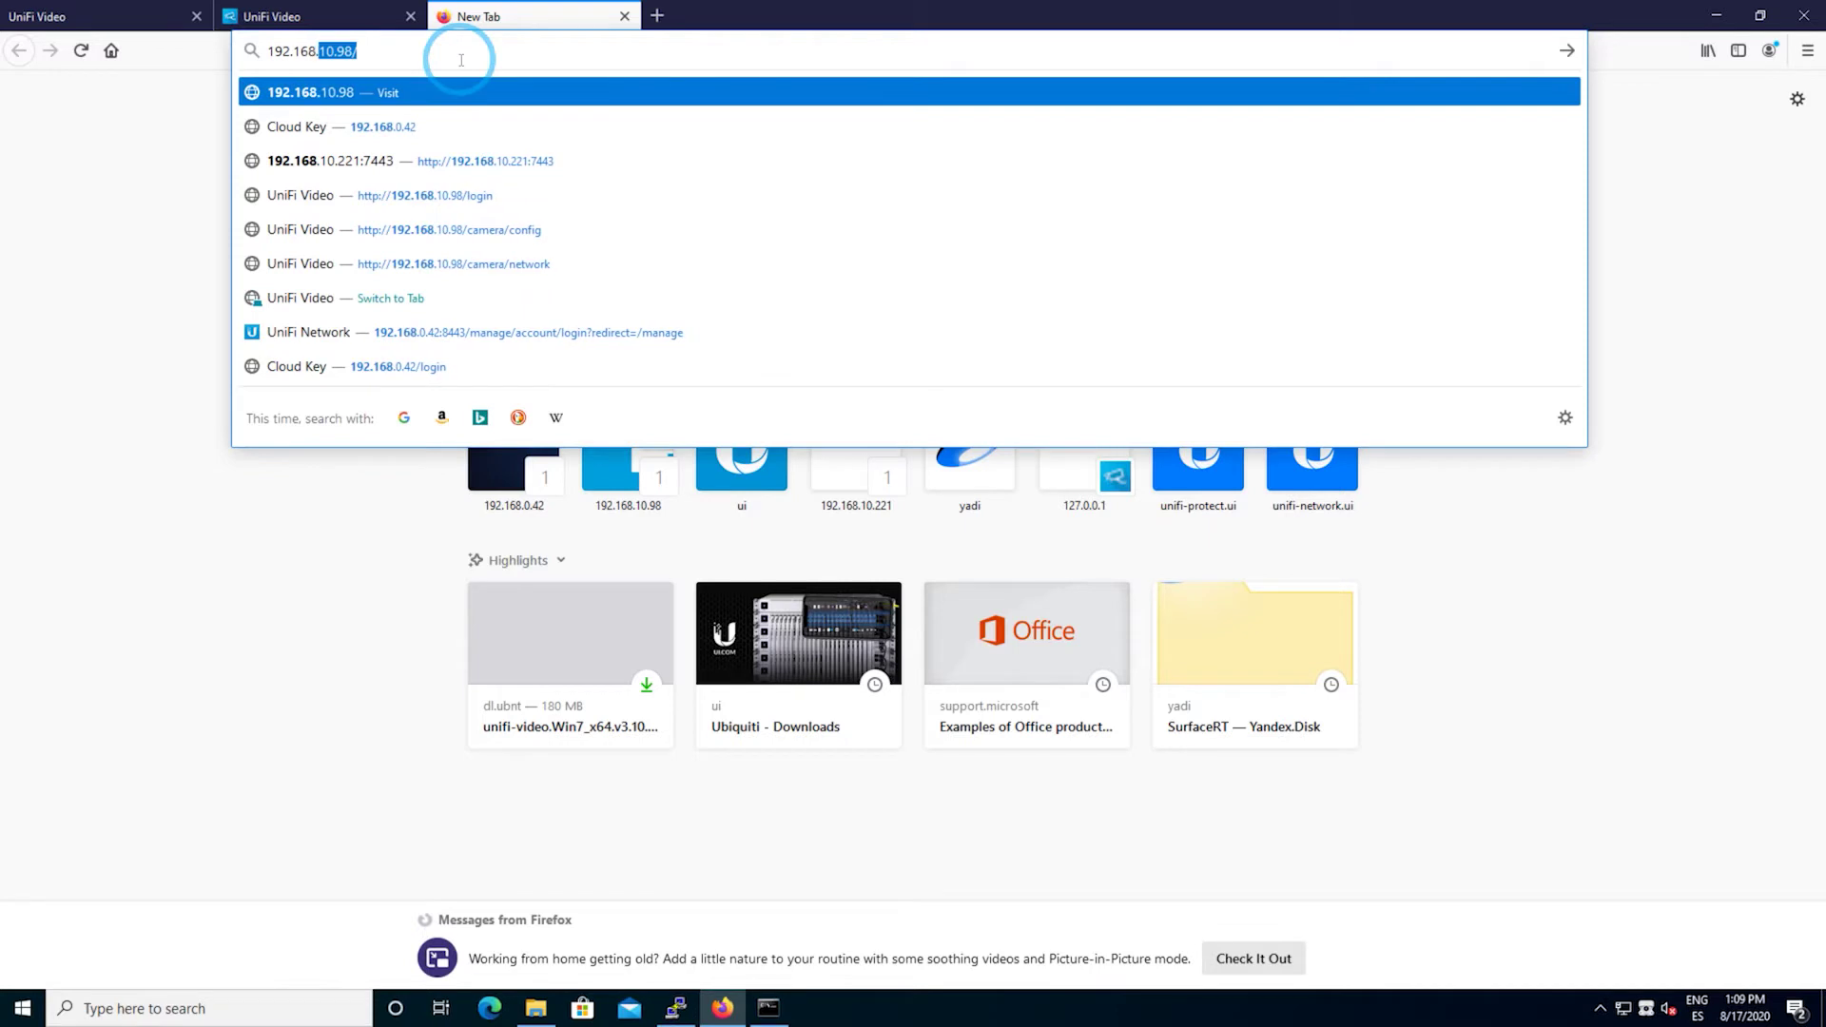
{"action": "type", "text": "10"}
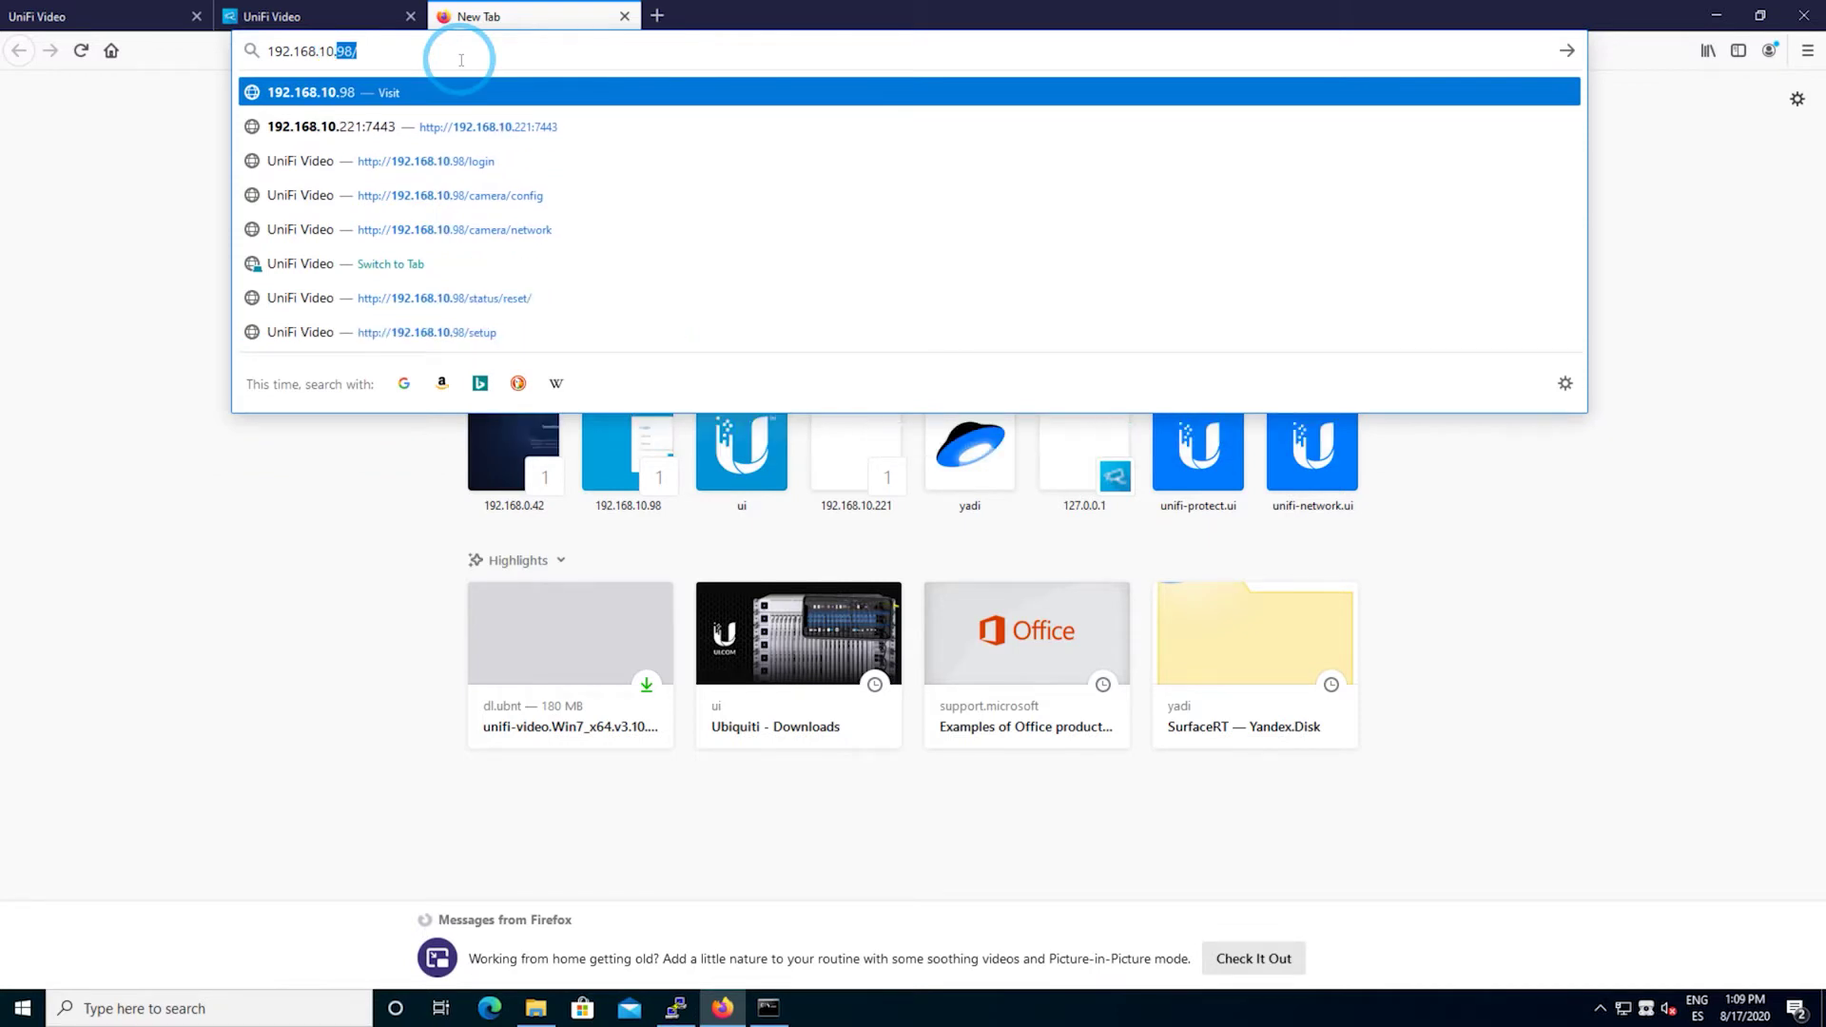
{"action": "key", "text": "Return"}
- Stop the UniFi Video controller service from its tray icon, then reveal and select the camera password
{"action": "left_click", "coordinate": [314, 30]}
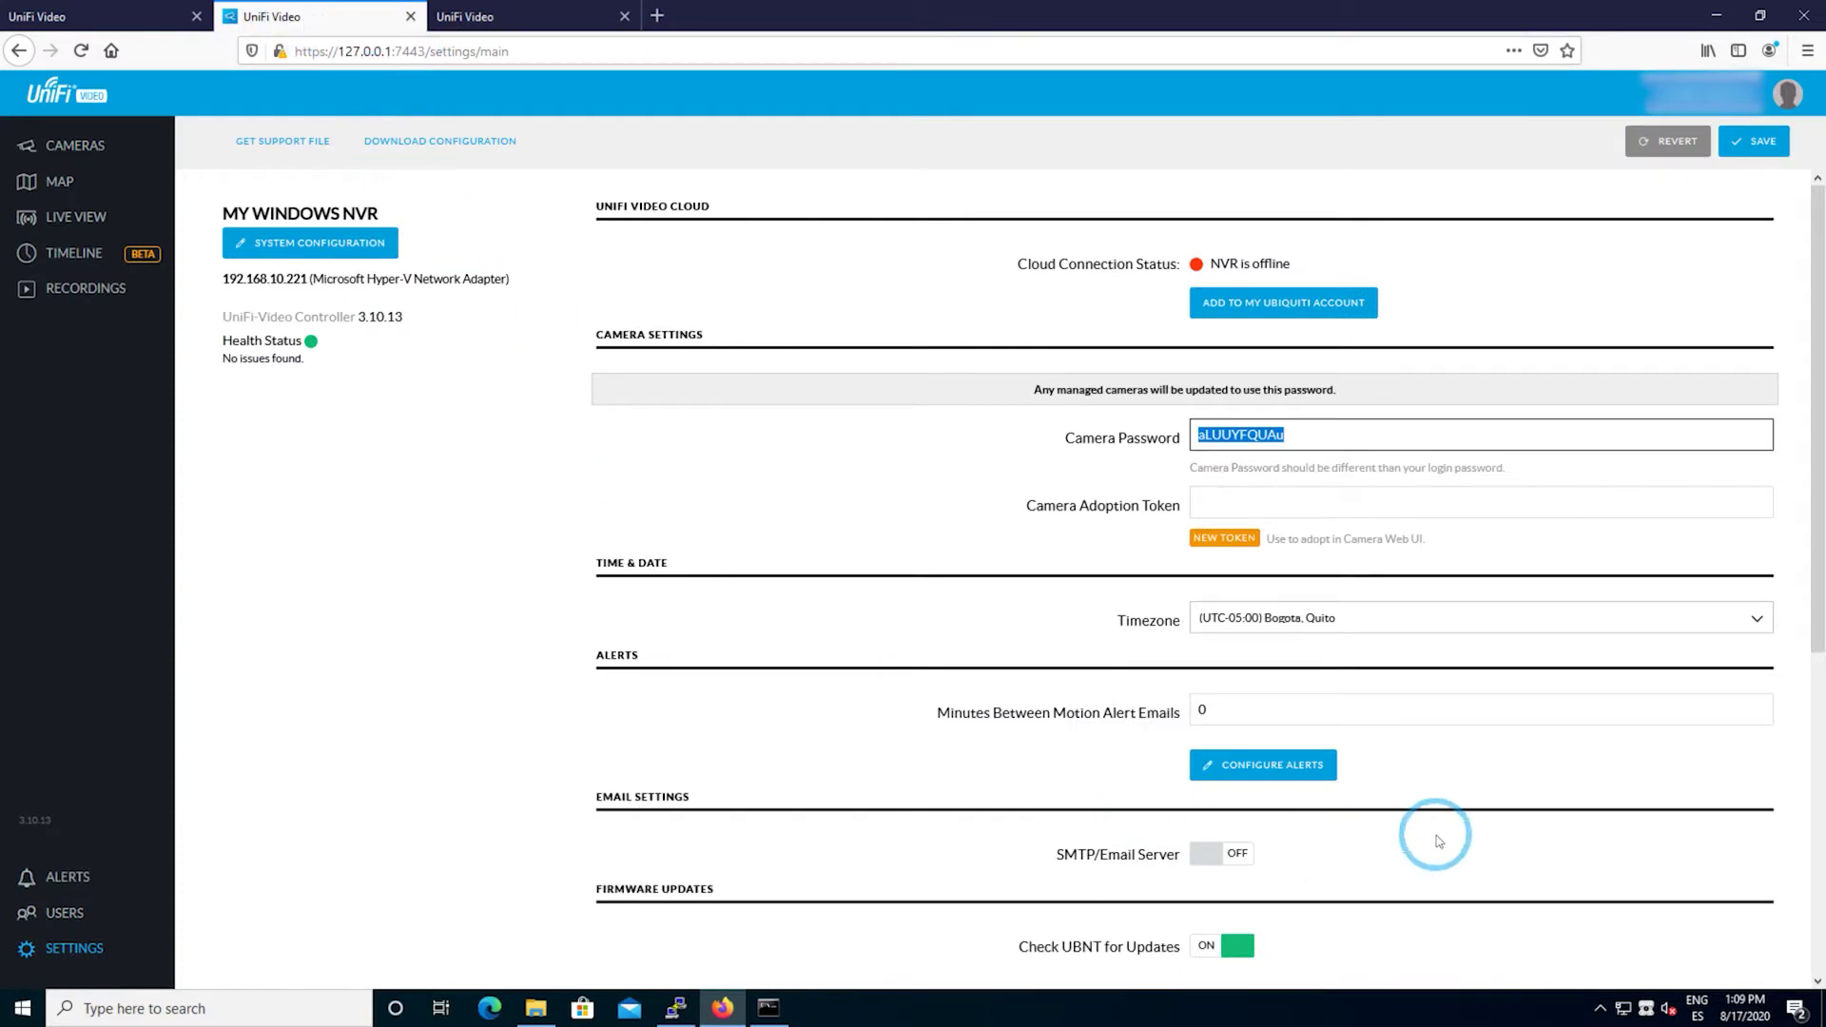
{"action": "right_click", "coordinate": [1645, 1009]}
{"action": "left_click", "coordinate": [1670, 965]}
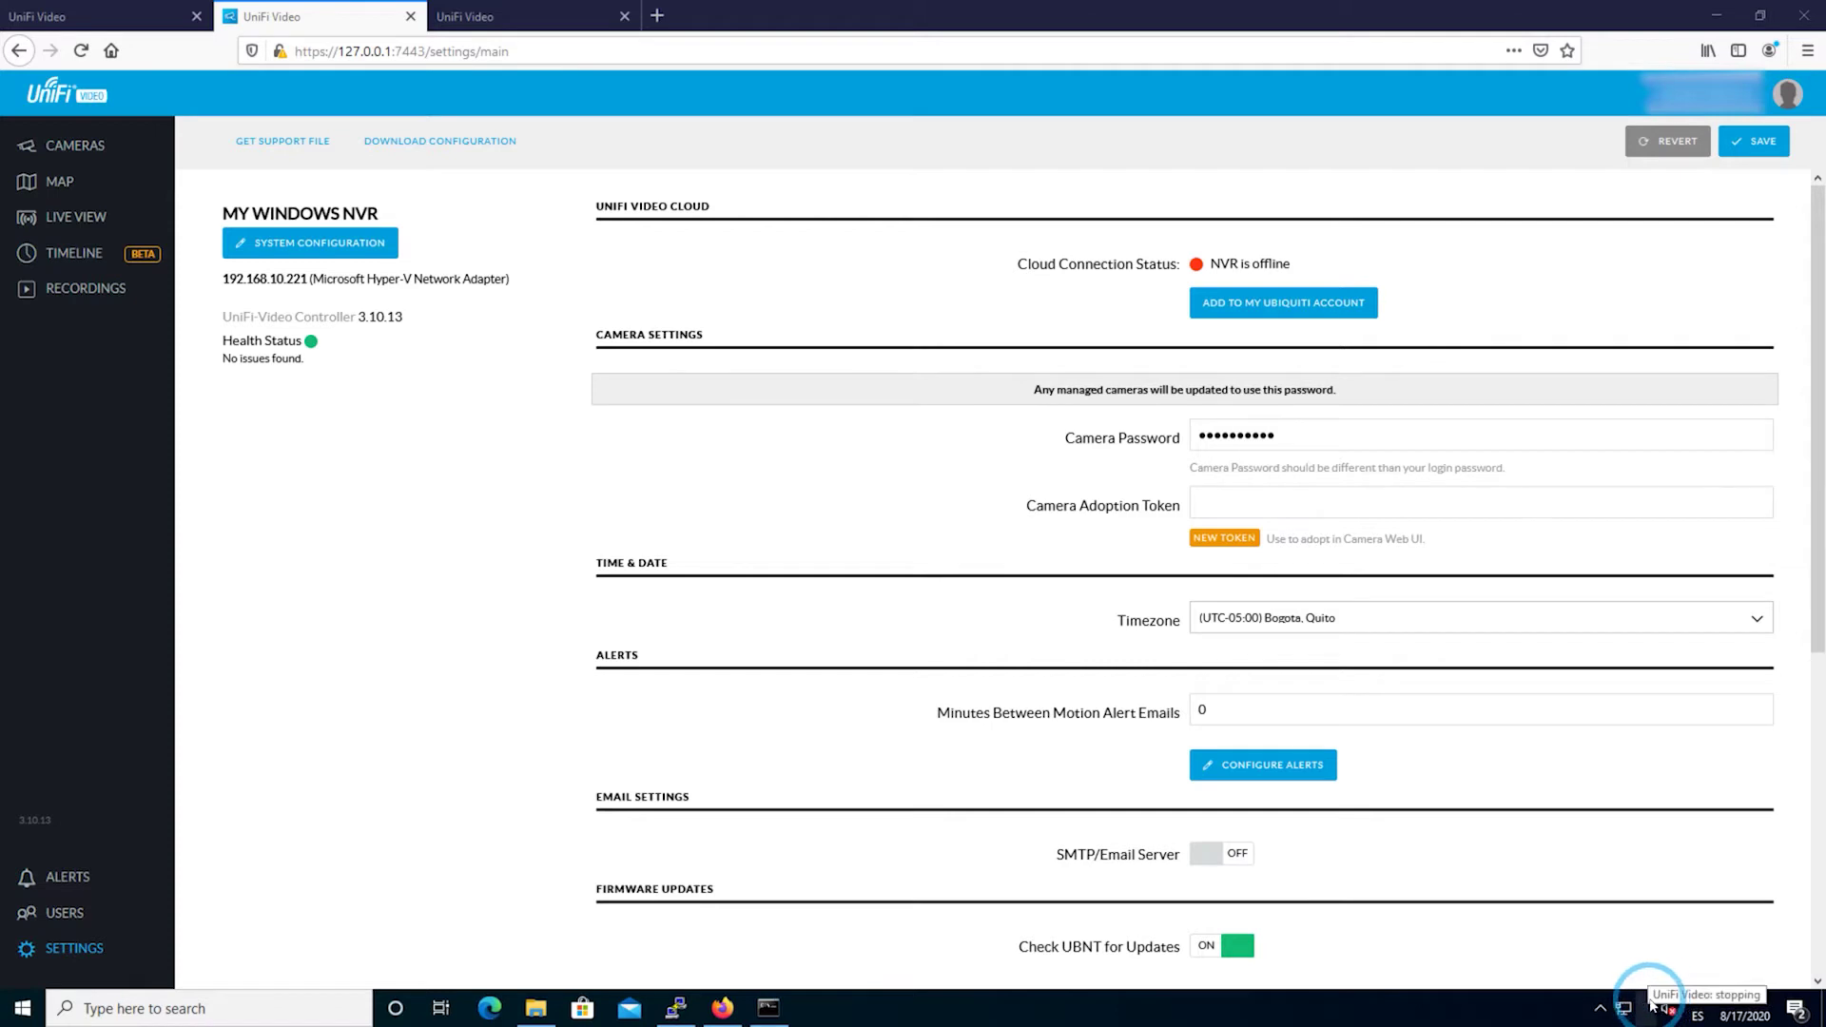
{"action": "left_click", "coordinate": [1304, 436]}
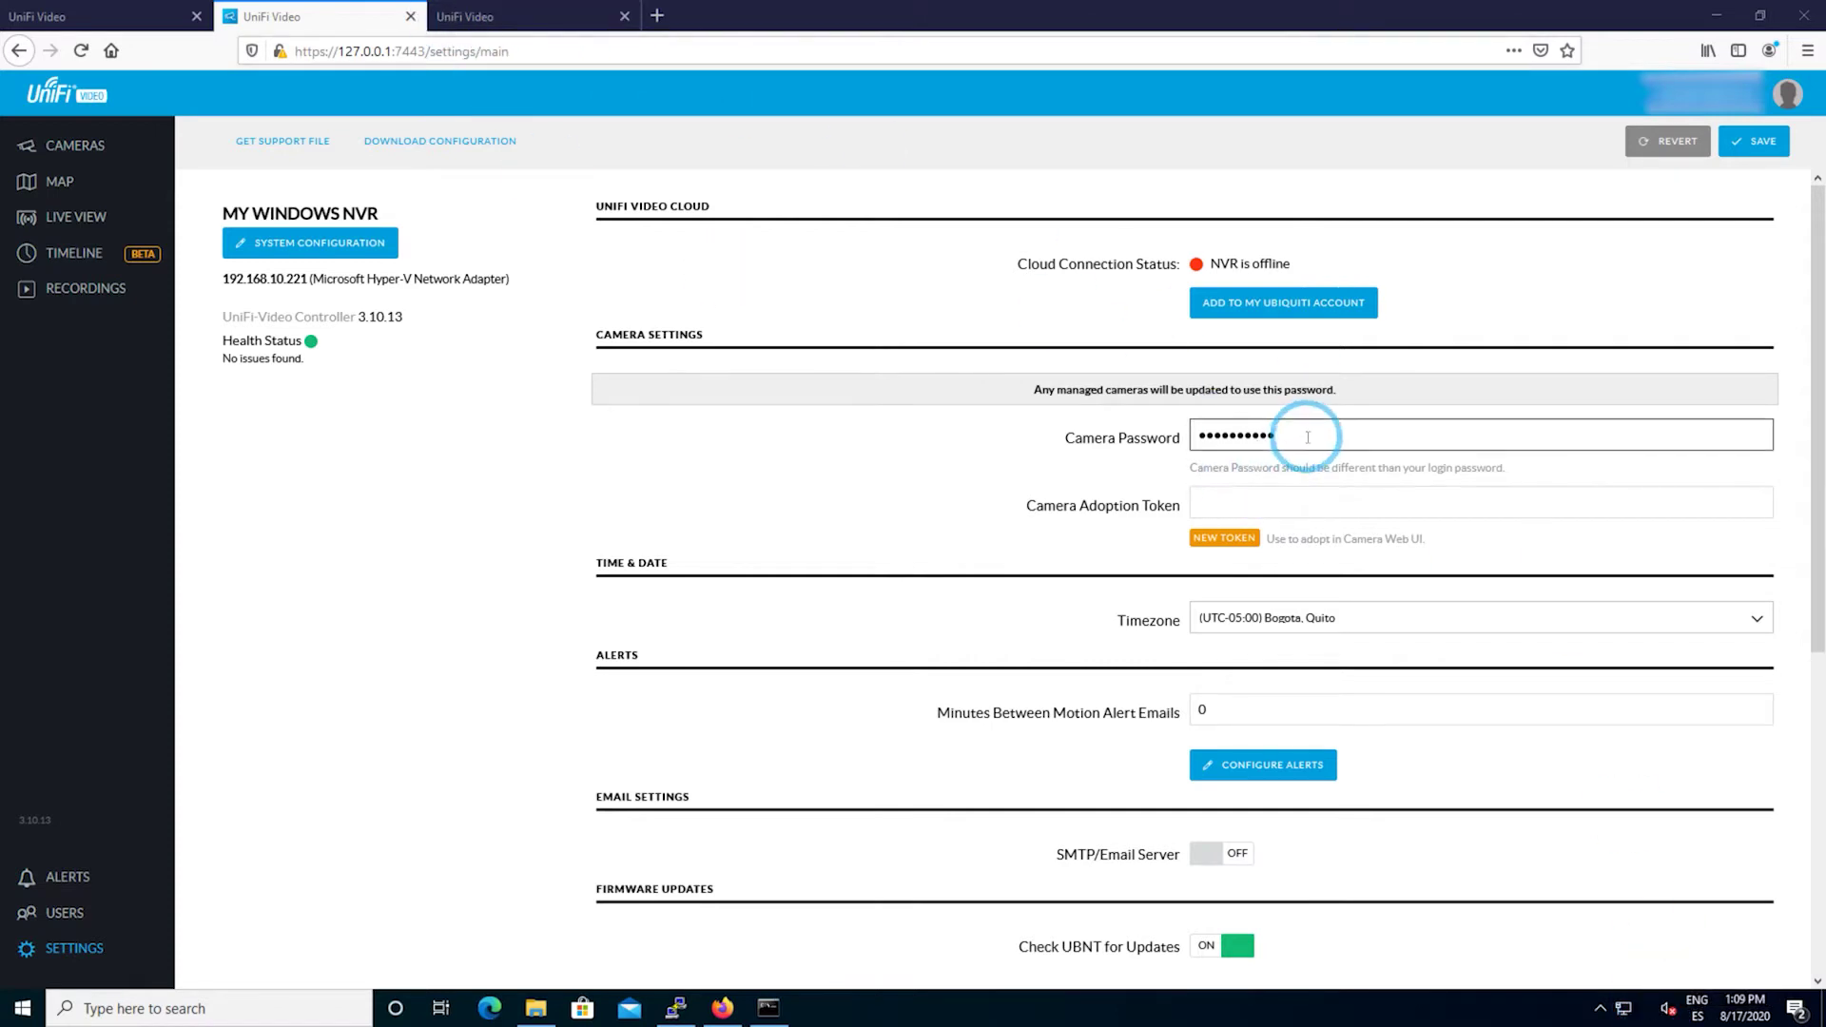
{"action": "left_click_drag", "start_coordinate": [1305, 436], "coordinate": [1129, 436]}
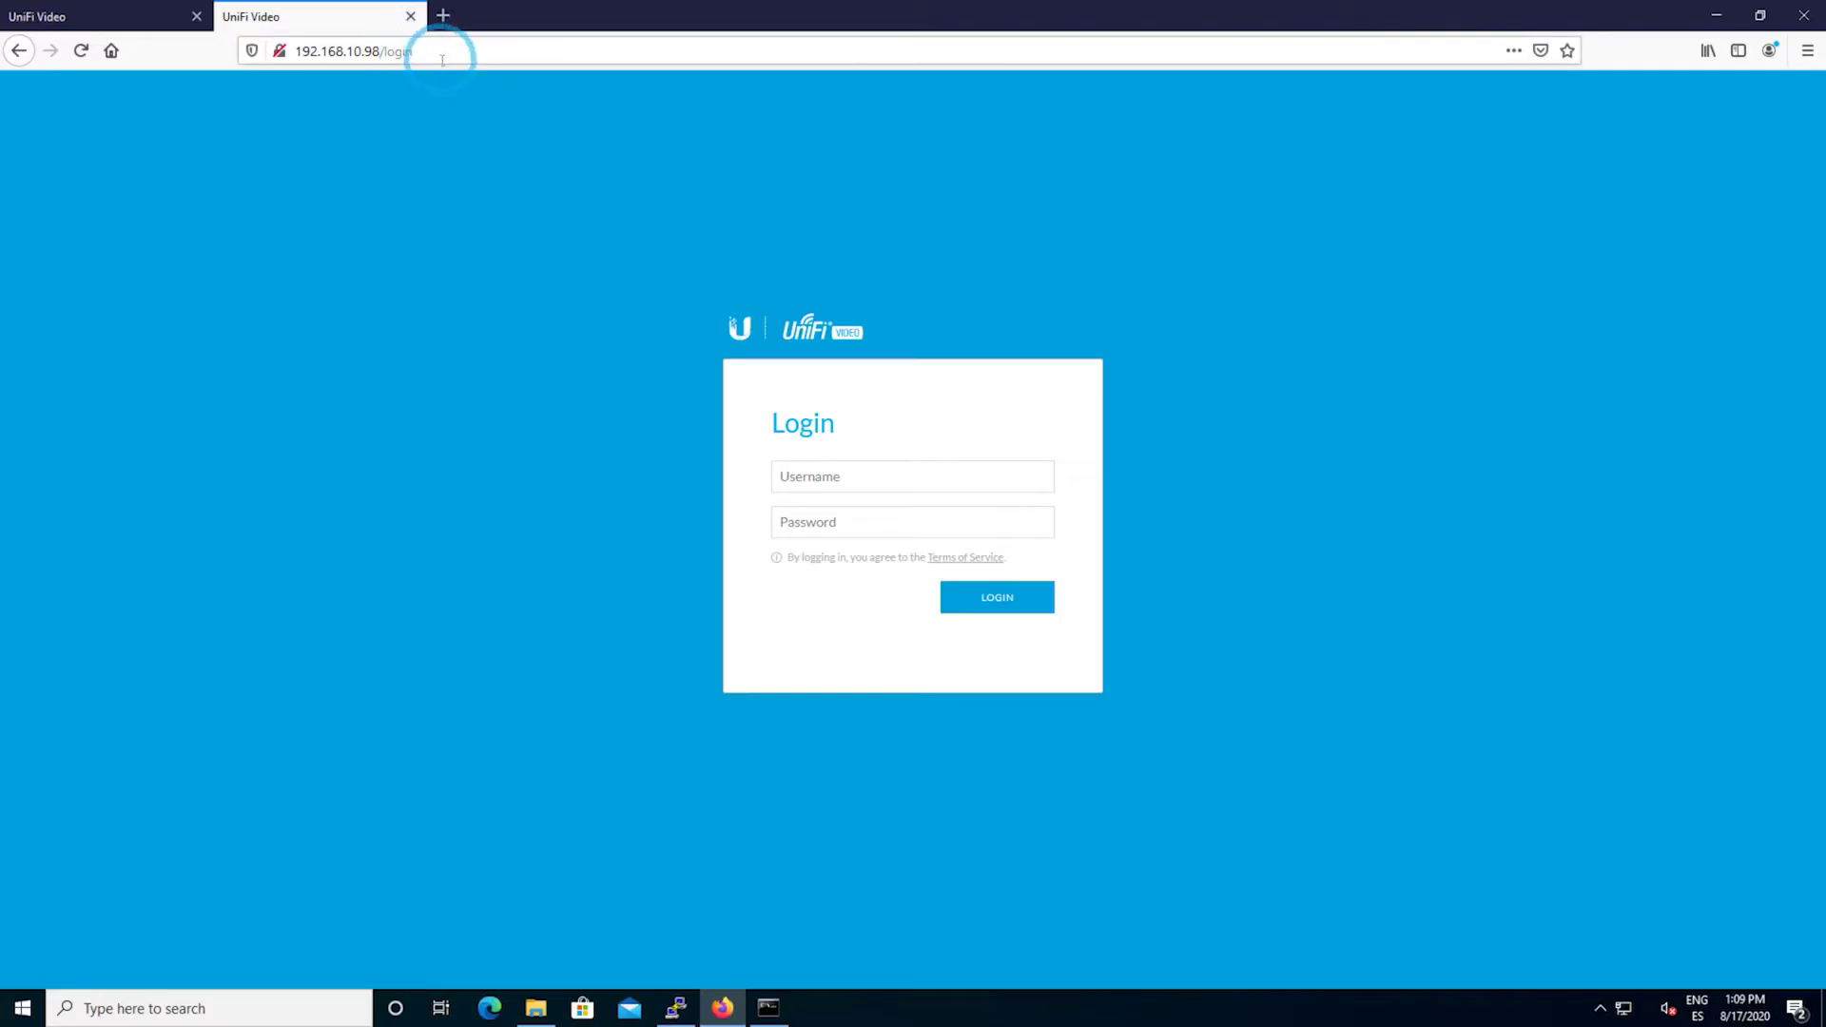
- Bring up the camera's login page at 192.168.10.98/login
{"action": "left_click", "coordinate": [457, 56]}
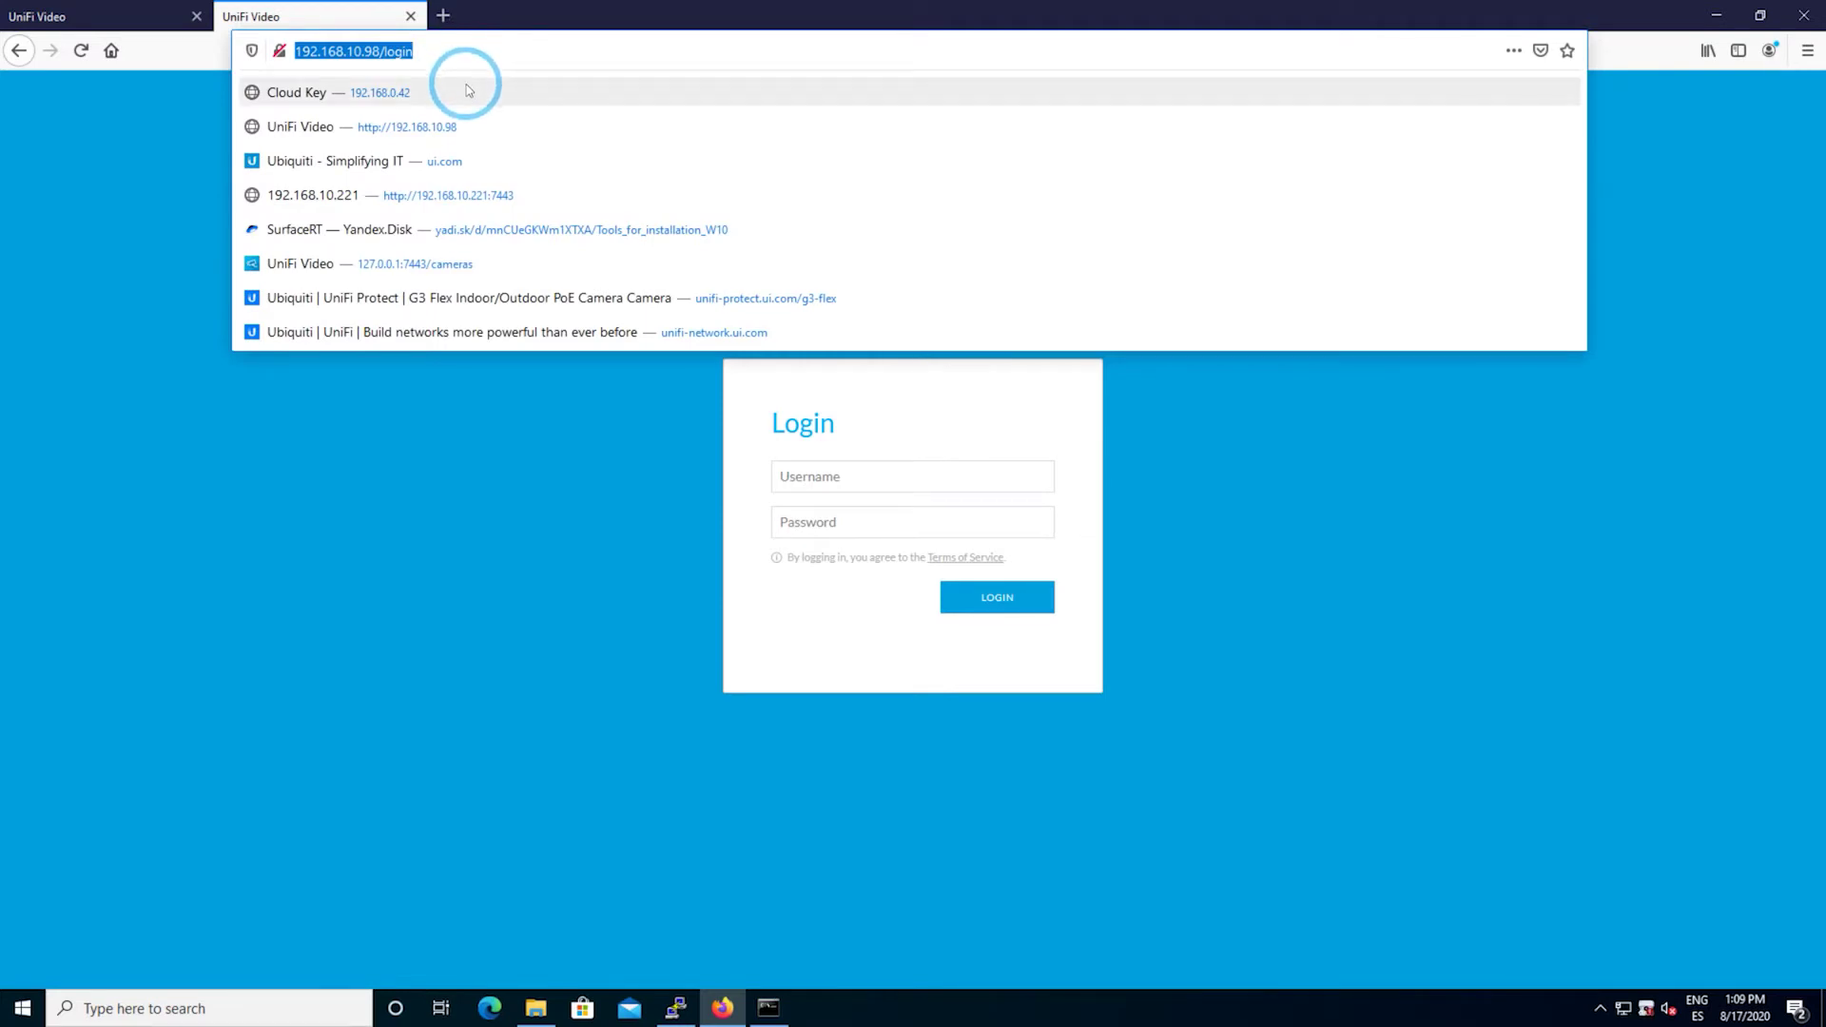
- Log in to the camera with the admin username and pasted password, declining to save it
{"action": "left_click", "coordinate": [862, 475]}
{"action": "type", "text": "ubnt"}
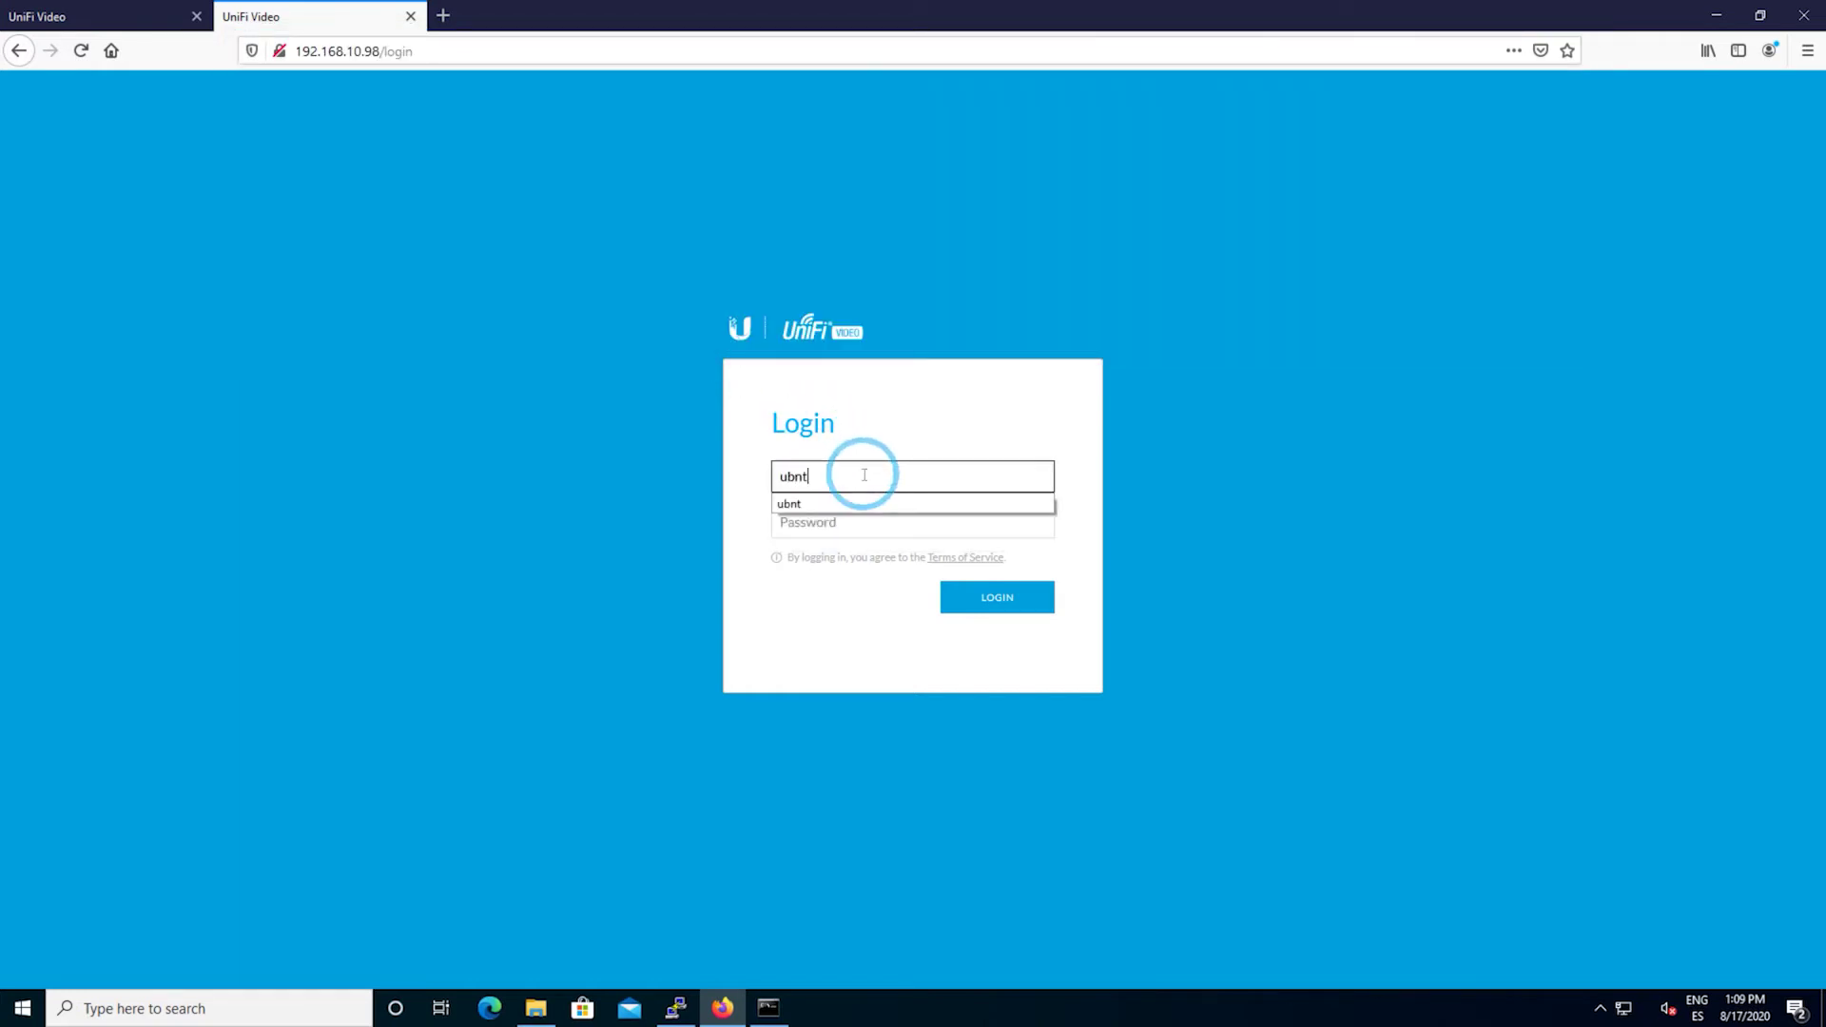
{"action": "key", "text": "Tab"}
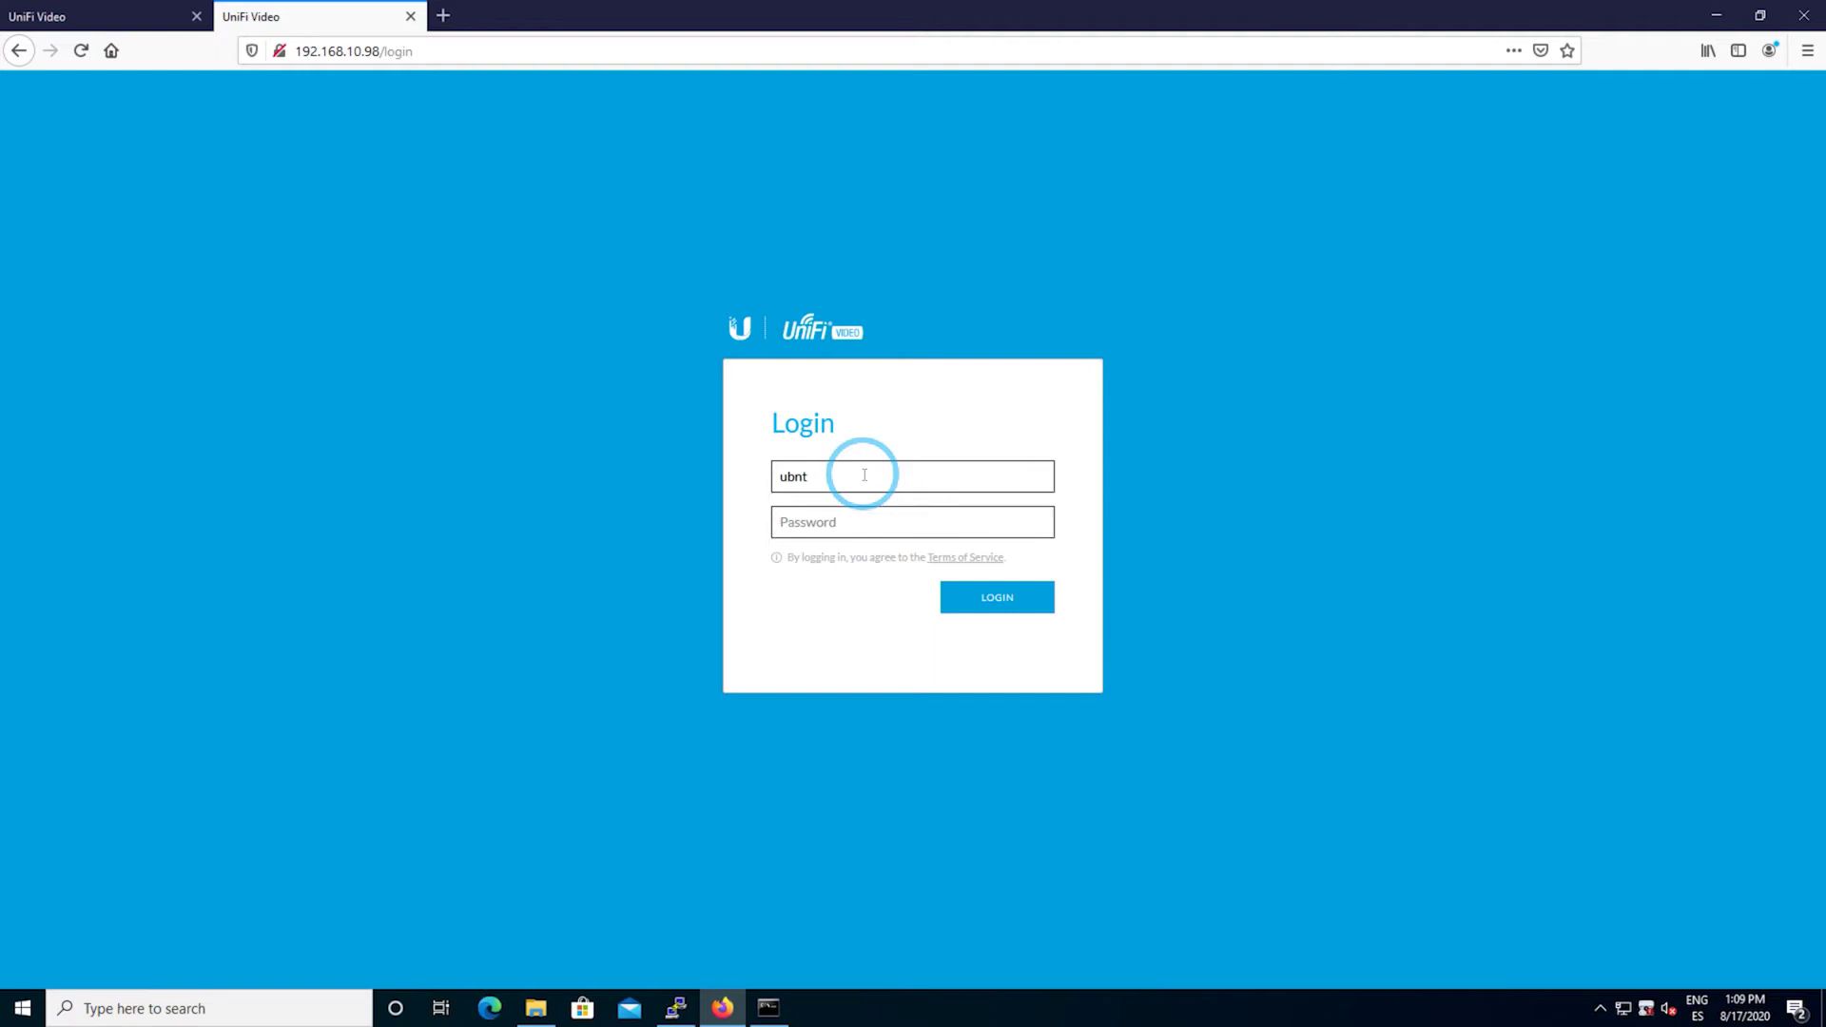
{"action": "key", "text": "ctrl+v"}
{"action": "left_click", "coordinate": [1013, 600]}
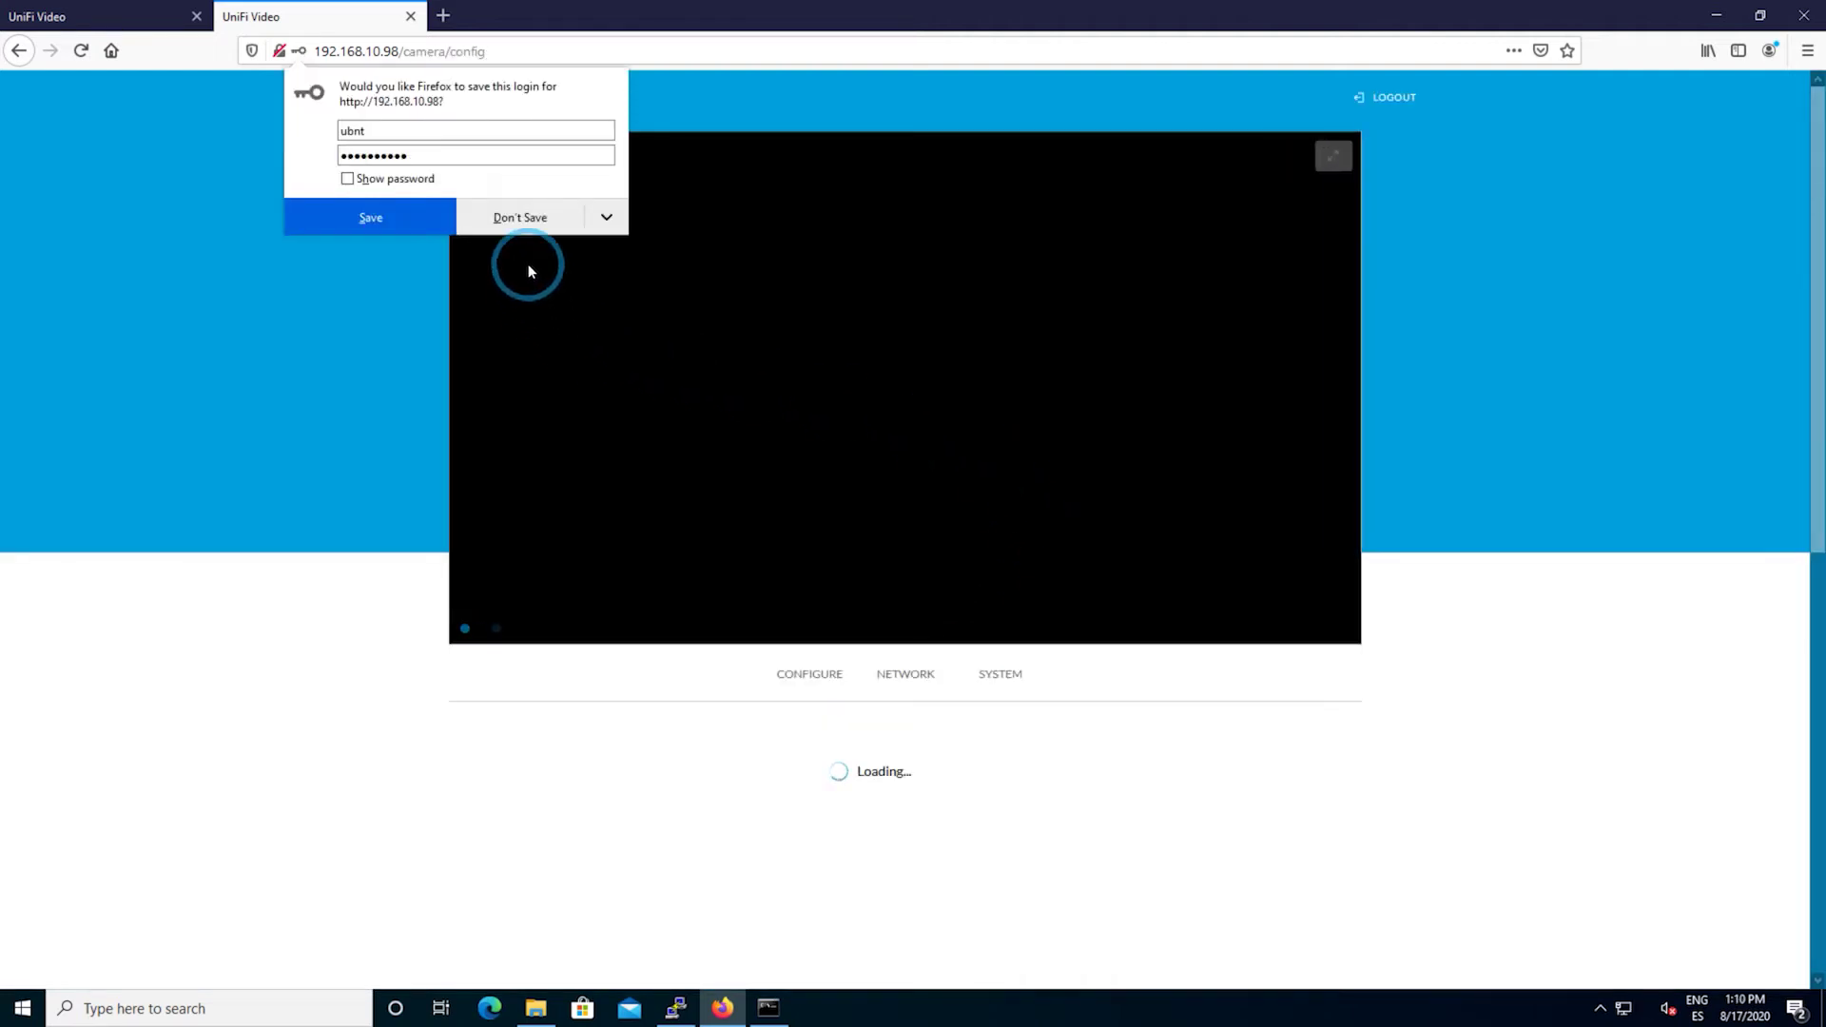
{"action": "left_click", "coordinate": [585, 235]}
- Review the Network, Configure and System tabs, scrolling down to firmware and Maintenance
{"action": "scroll", "coordinate": [760, 428], "scroll_direction": "down", "scroll_amount": 2}
{"action": "left_click", "coordinate": [999, 440]}
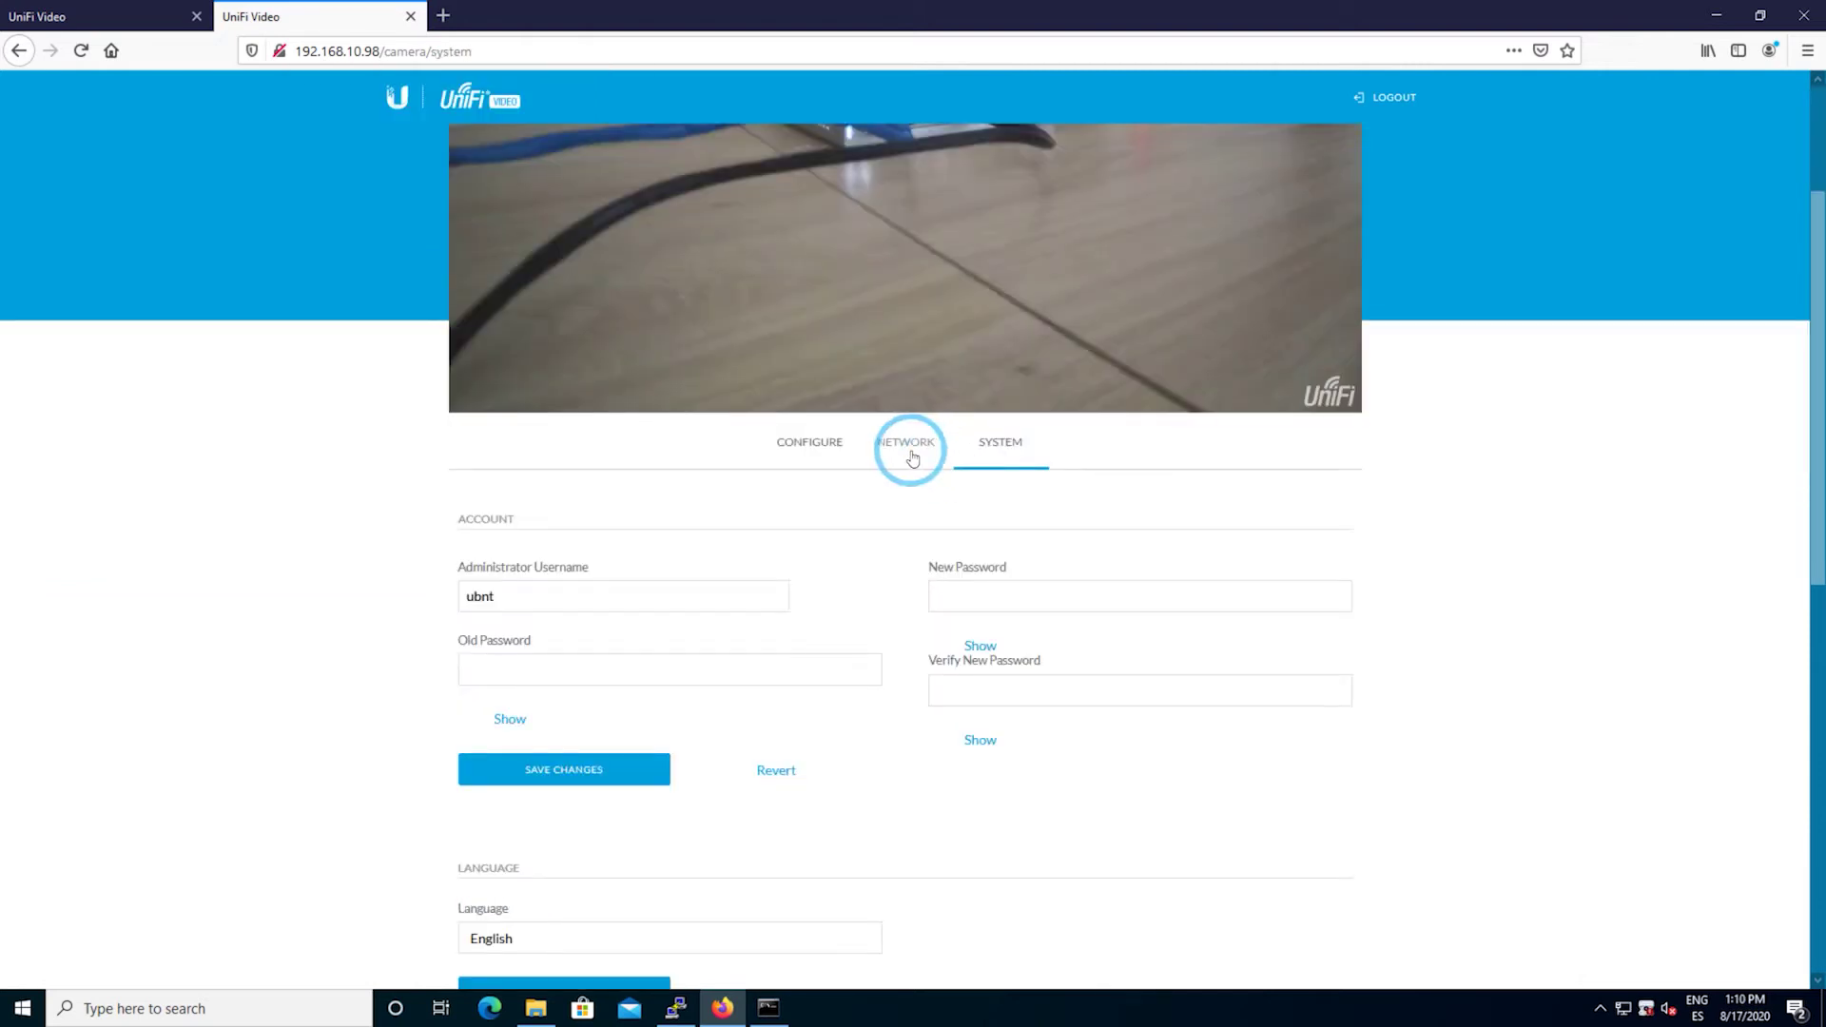
{"action": "left_click", "coordinate": [909, 455]}
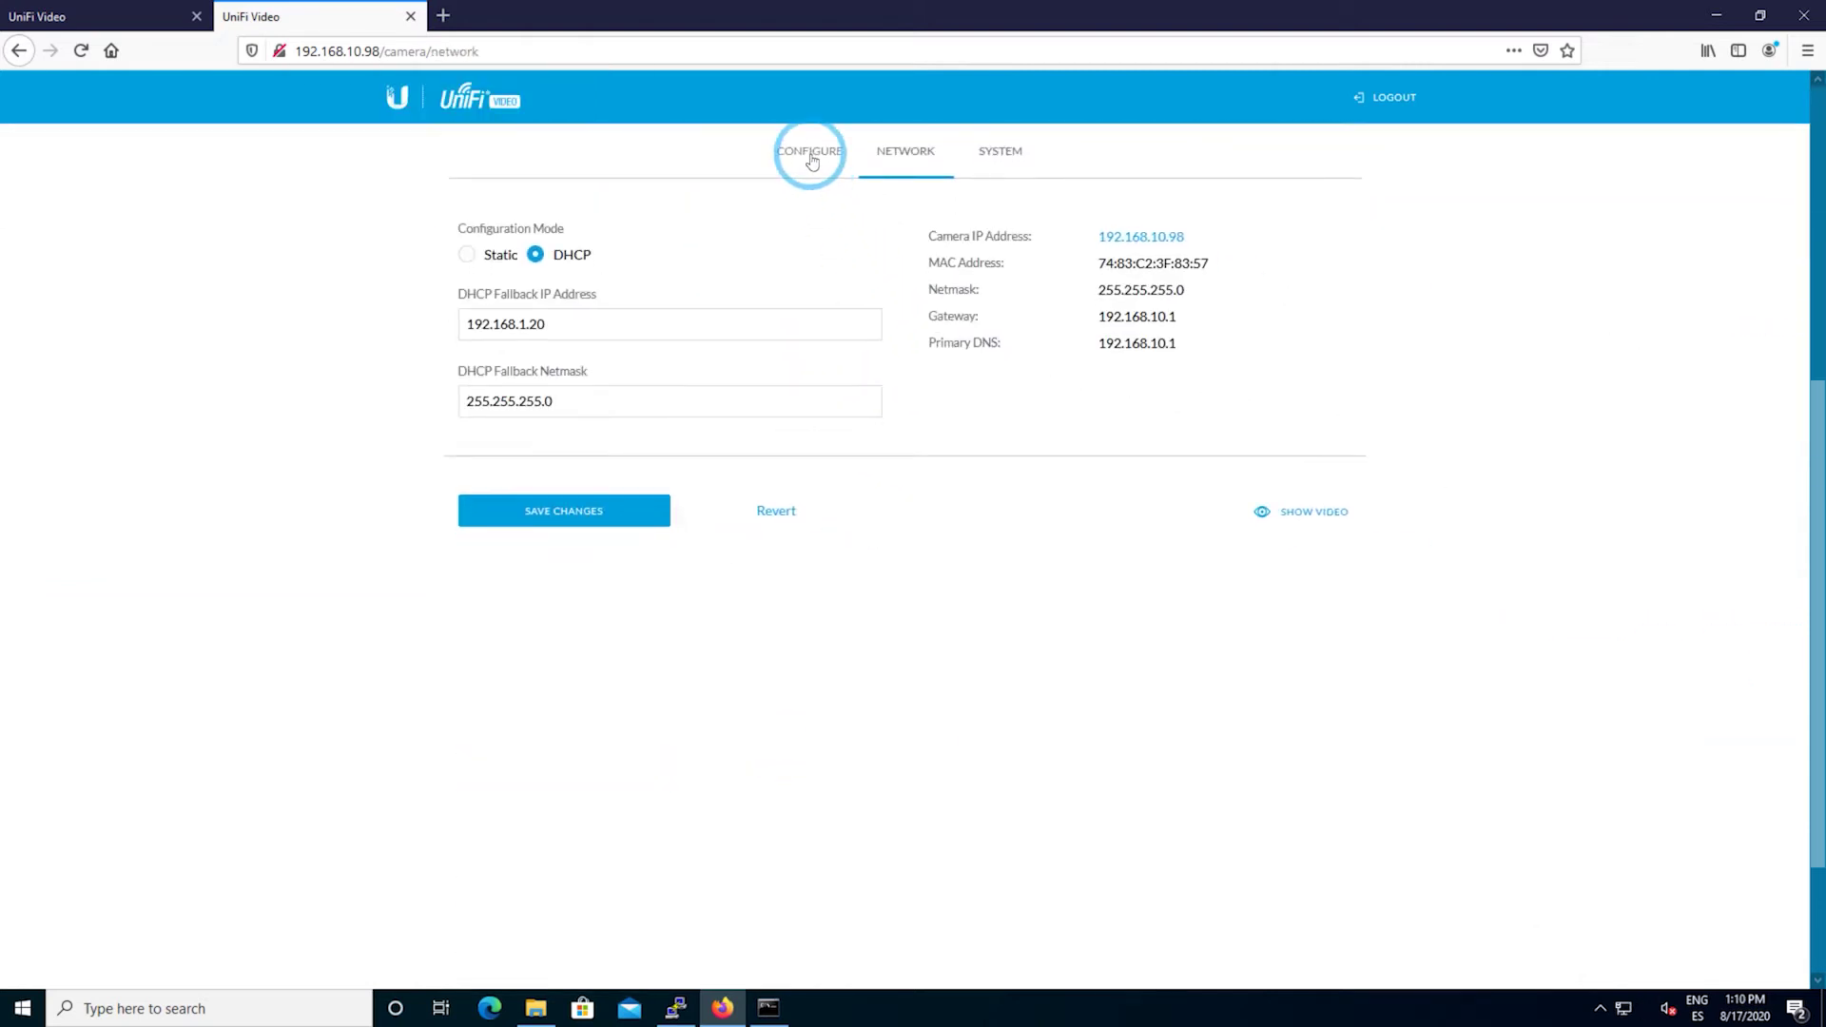
{"action": "left_click", "coordinate": [808, 153]}
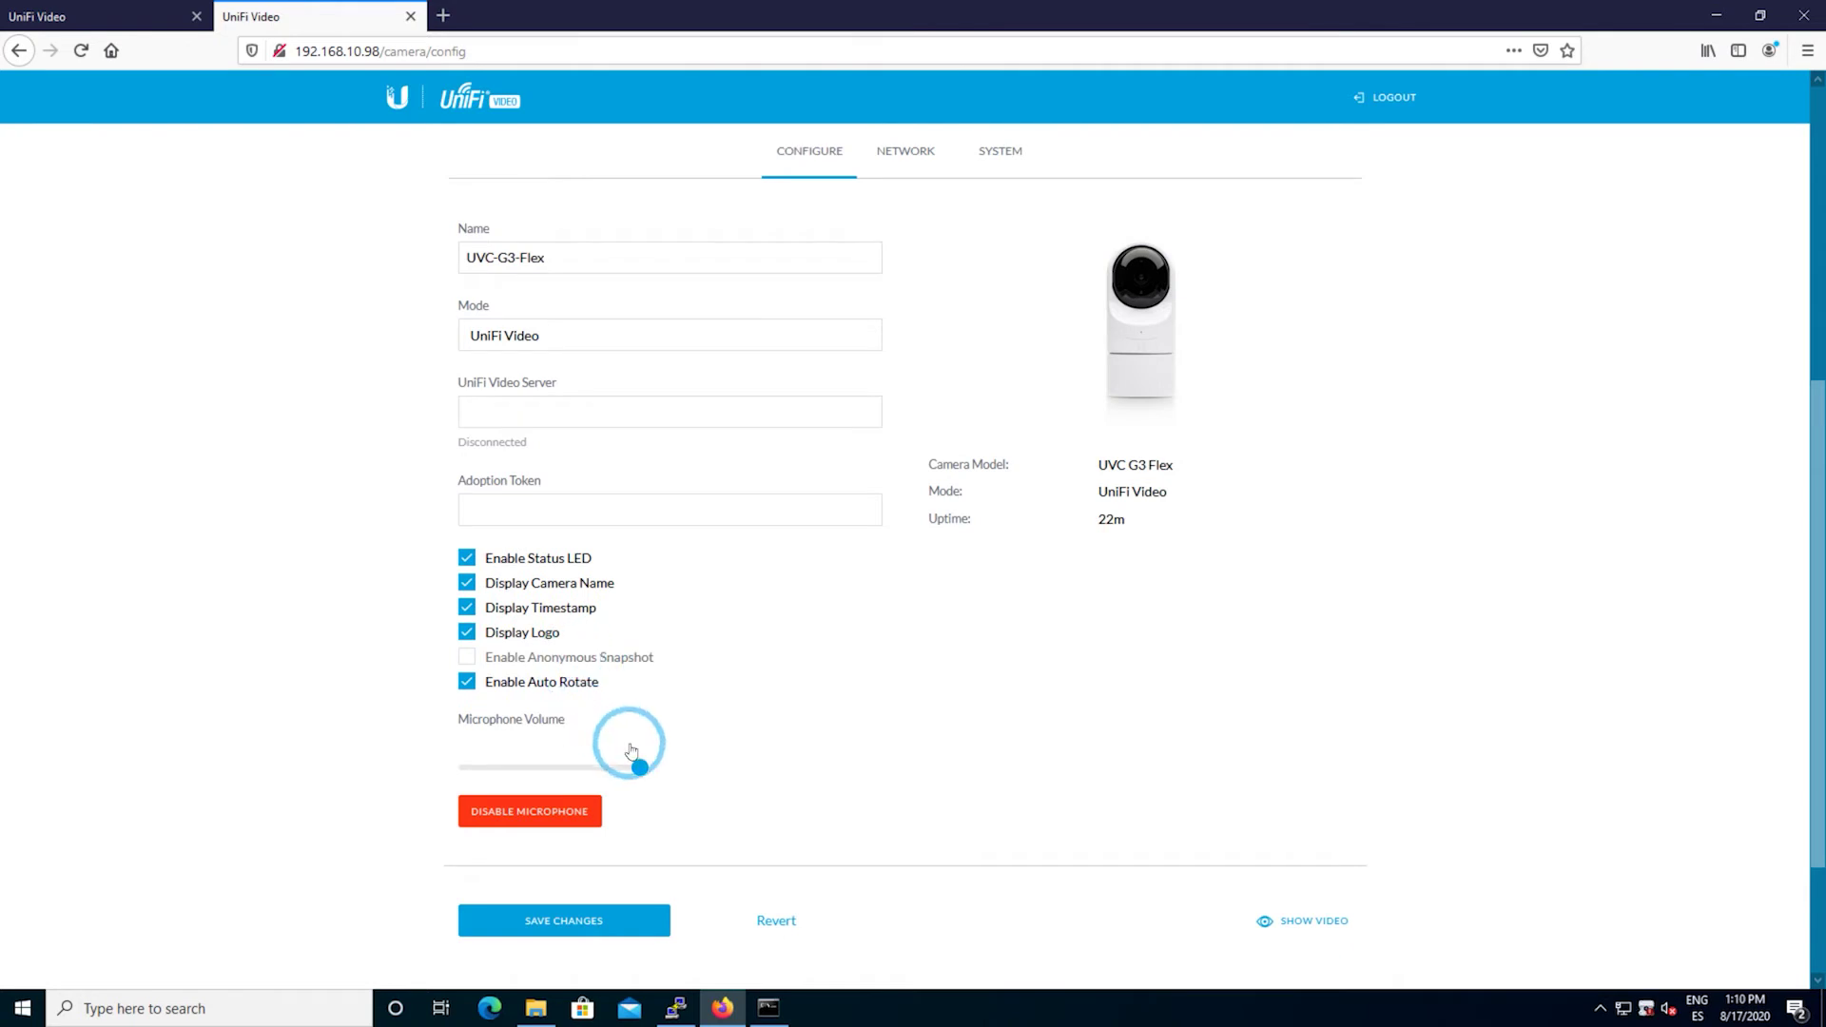
{"action": "scroll", "coordinate": [666, 761], "scroll_direction": "down", "scroll_amount": 2}
{"action": "scroll", "coordinate": [779, 532], "scroll_direction": "up", "scroll_amount": 4}
{"action": "left_click", "coordinate": [902, 360]}
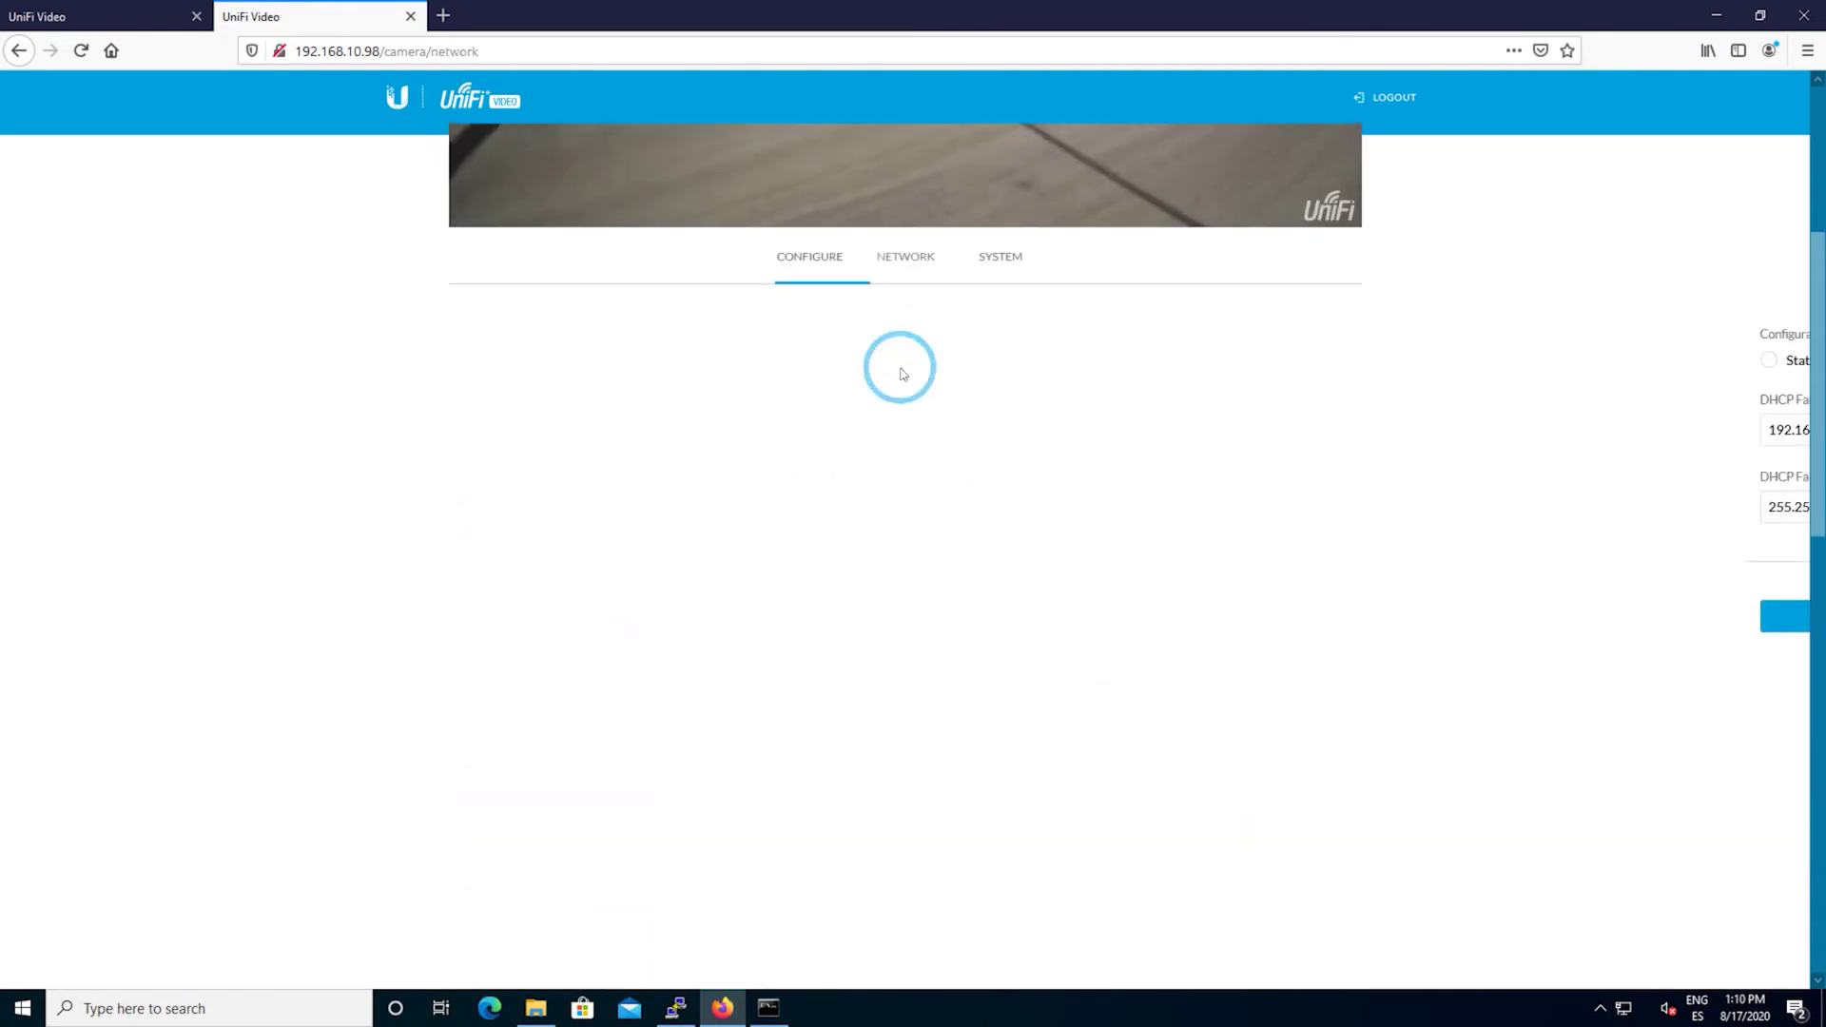
{"action": "left_click", "coordinate": [999, 150]}
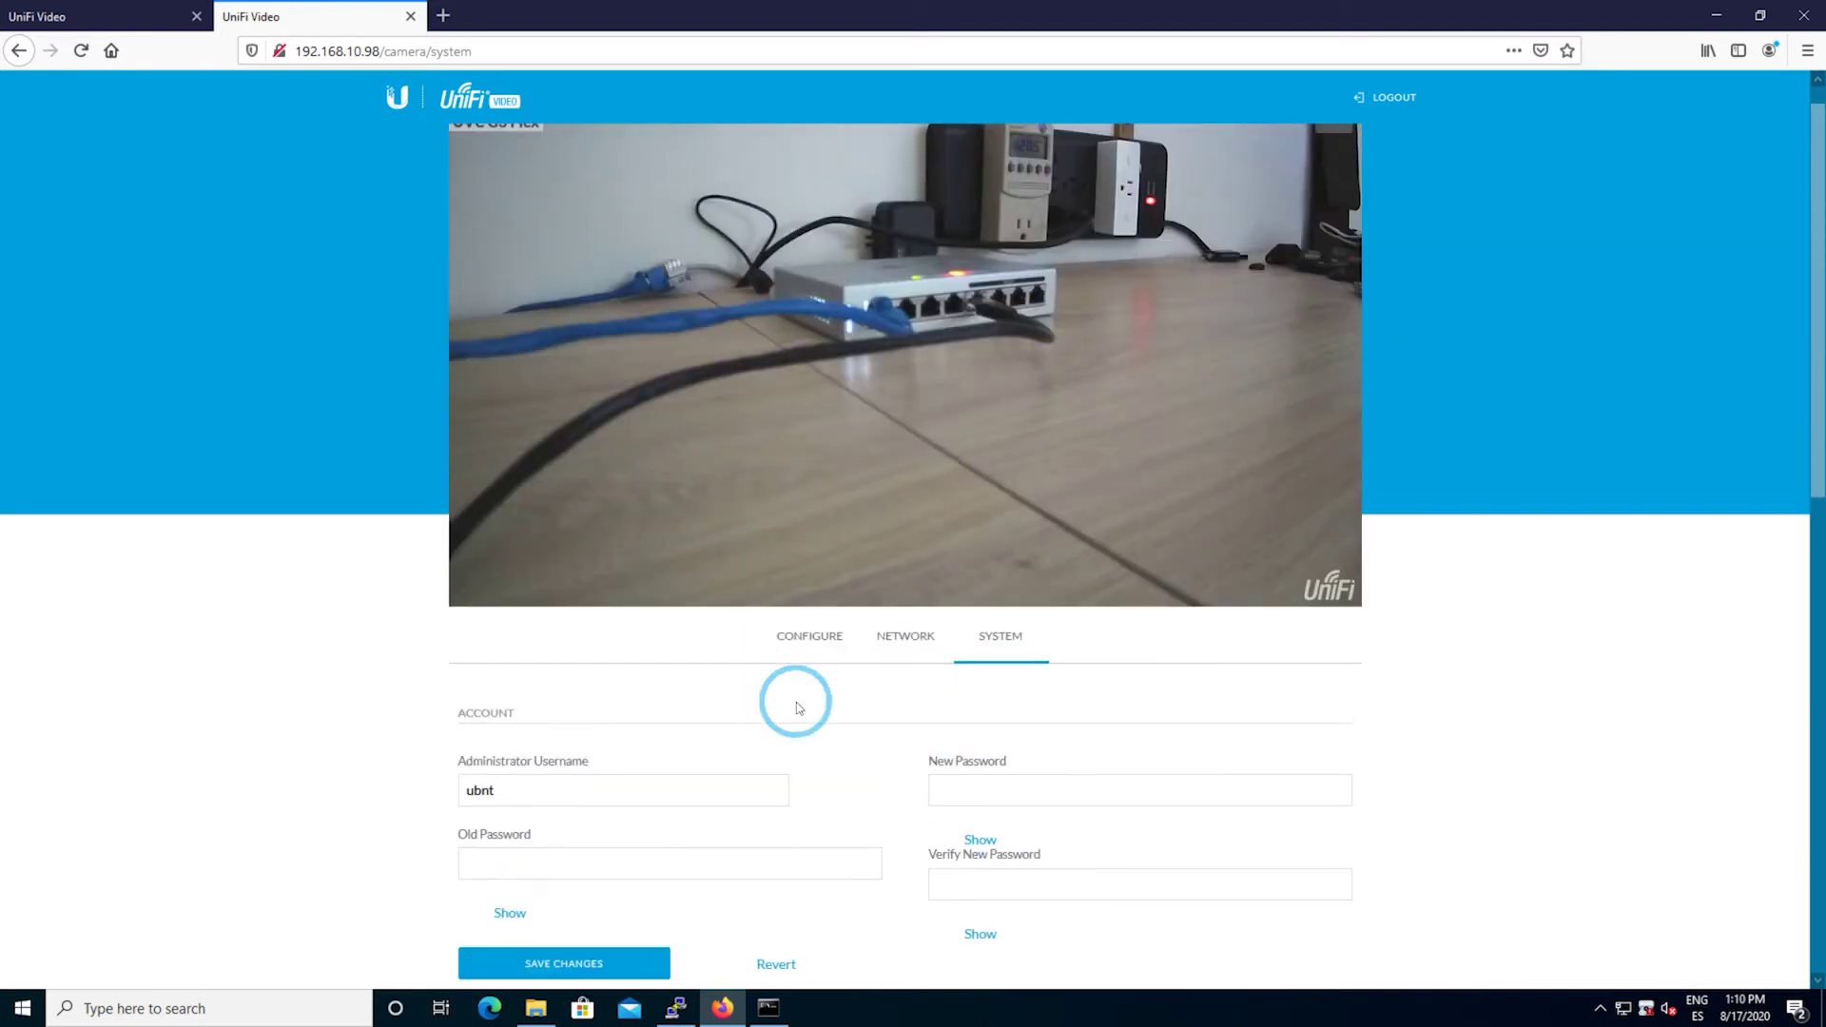
{"action": "scroll", "coordinate": [795, 702], "scroll_direction": "down", "scroll_amount": 5}
{"action": "scroll", "coordinate": [795, 702], "scroll_direction": "down", "scroll_amount": 7}
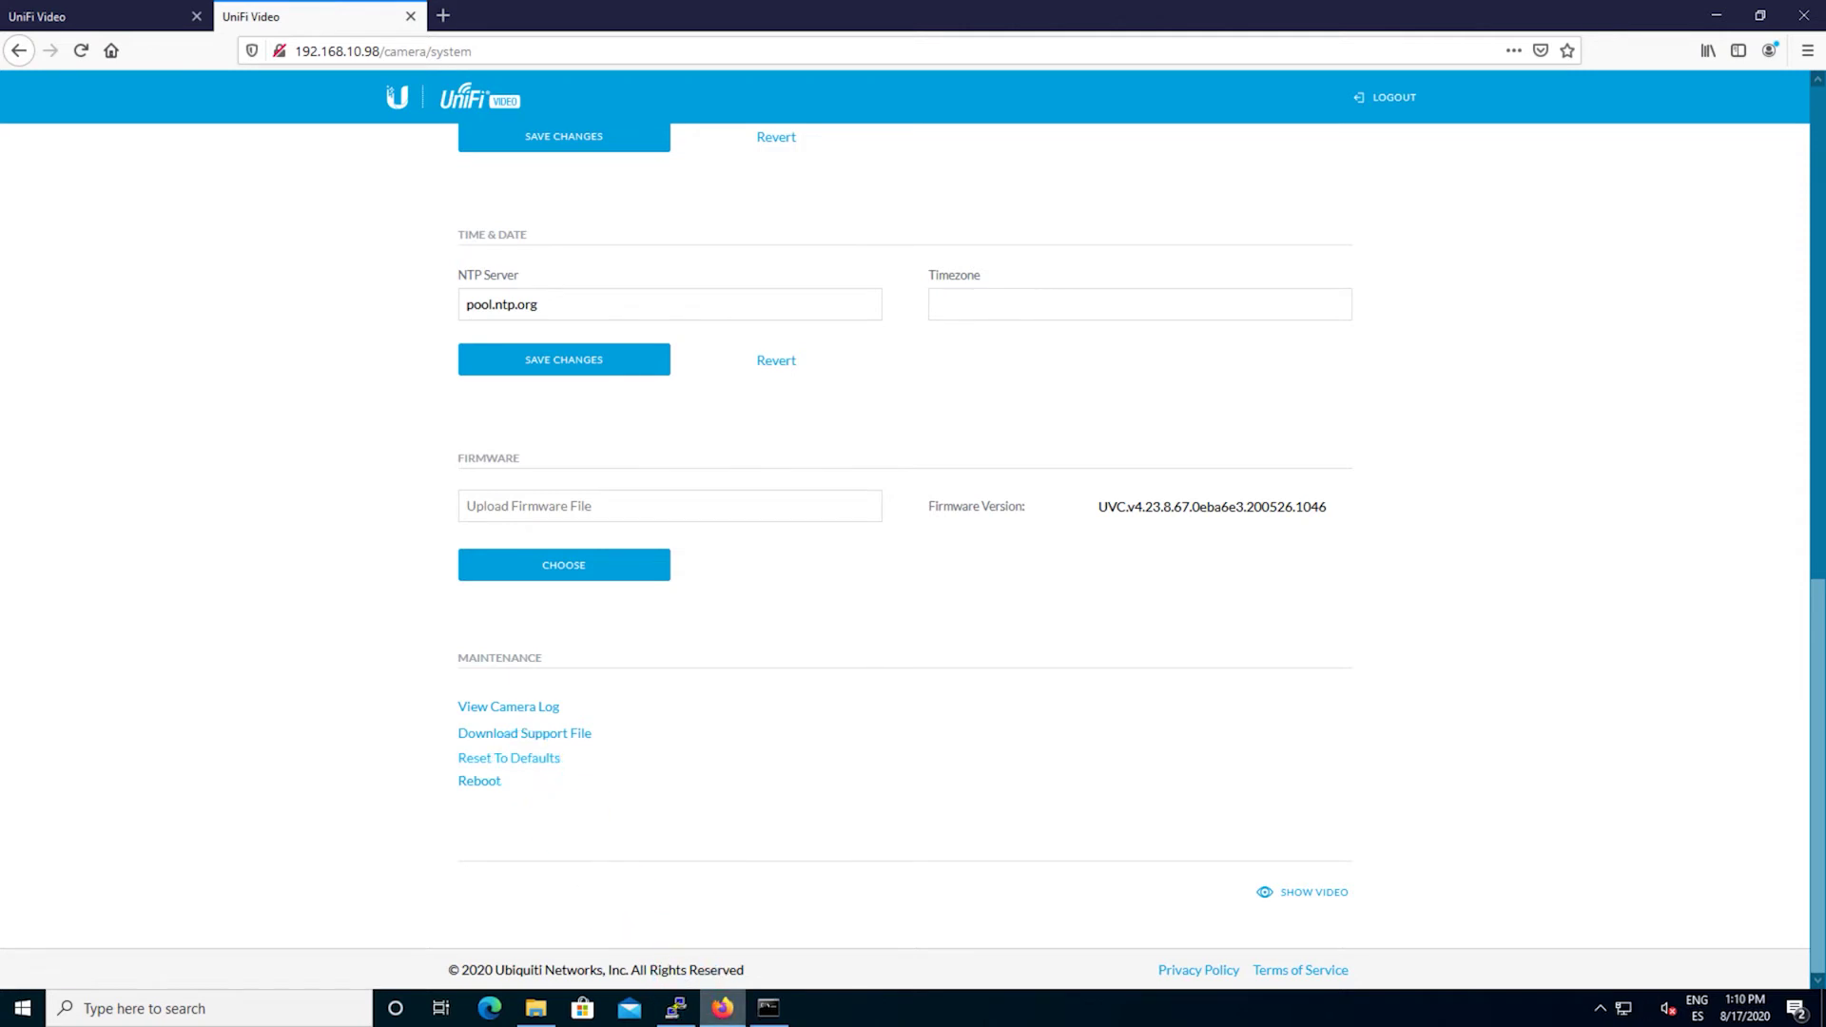
{"action": "mouse_move", "coordinate": [769, 1009]}
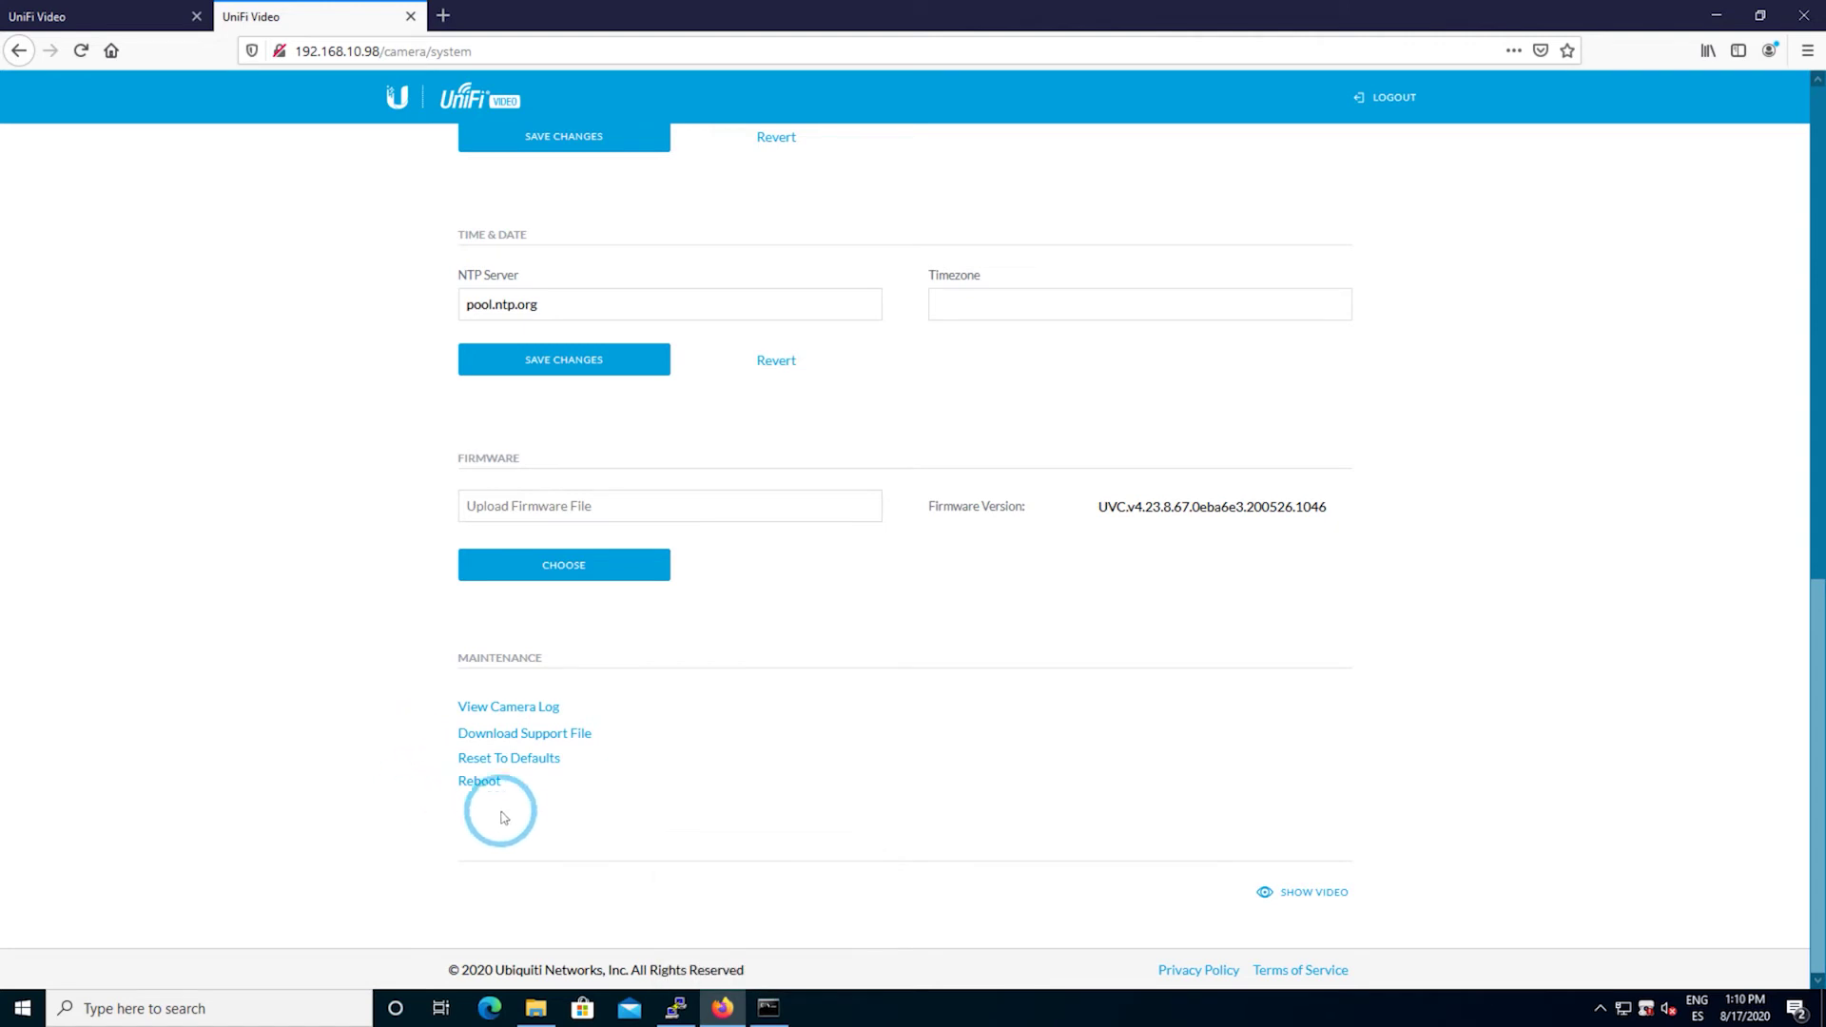
- Rerun ping 192.168.10.98 twice in Command Prompt with 0% loss, then launch PuTTY
{"action": "left_click", "coordinate": [769, 1009]}
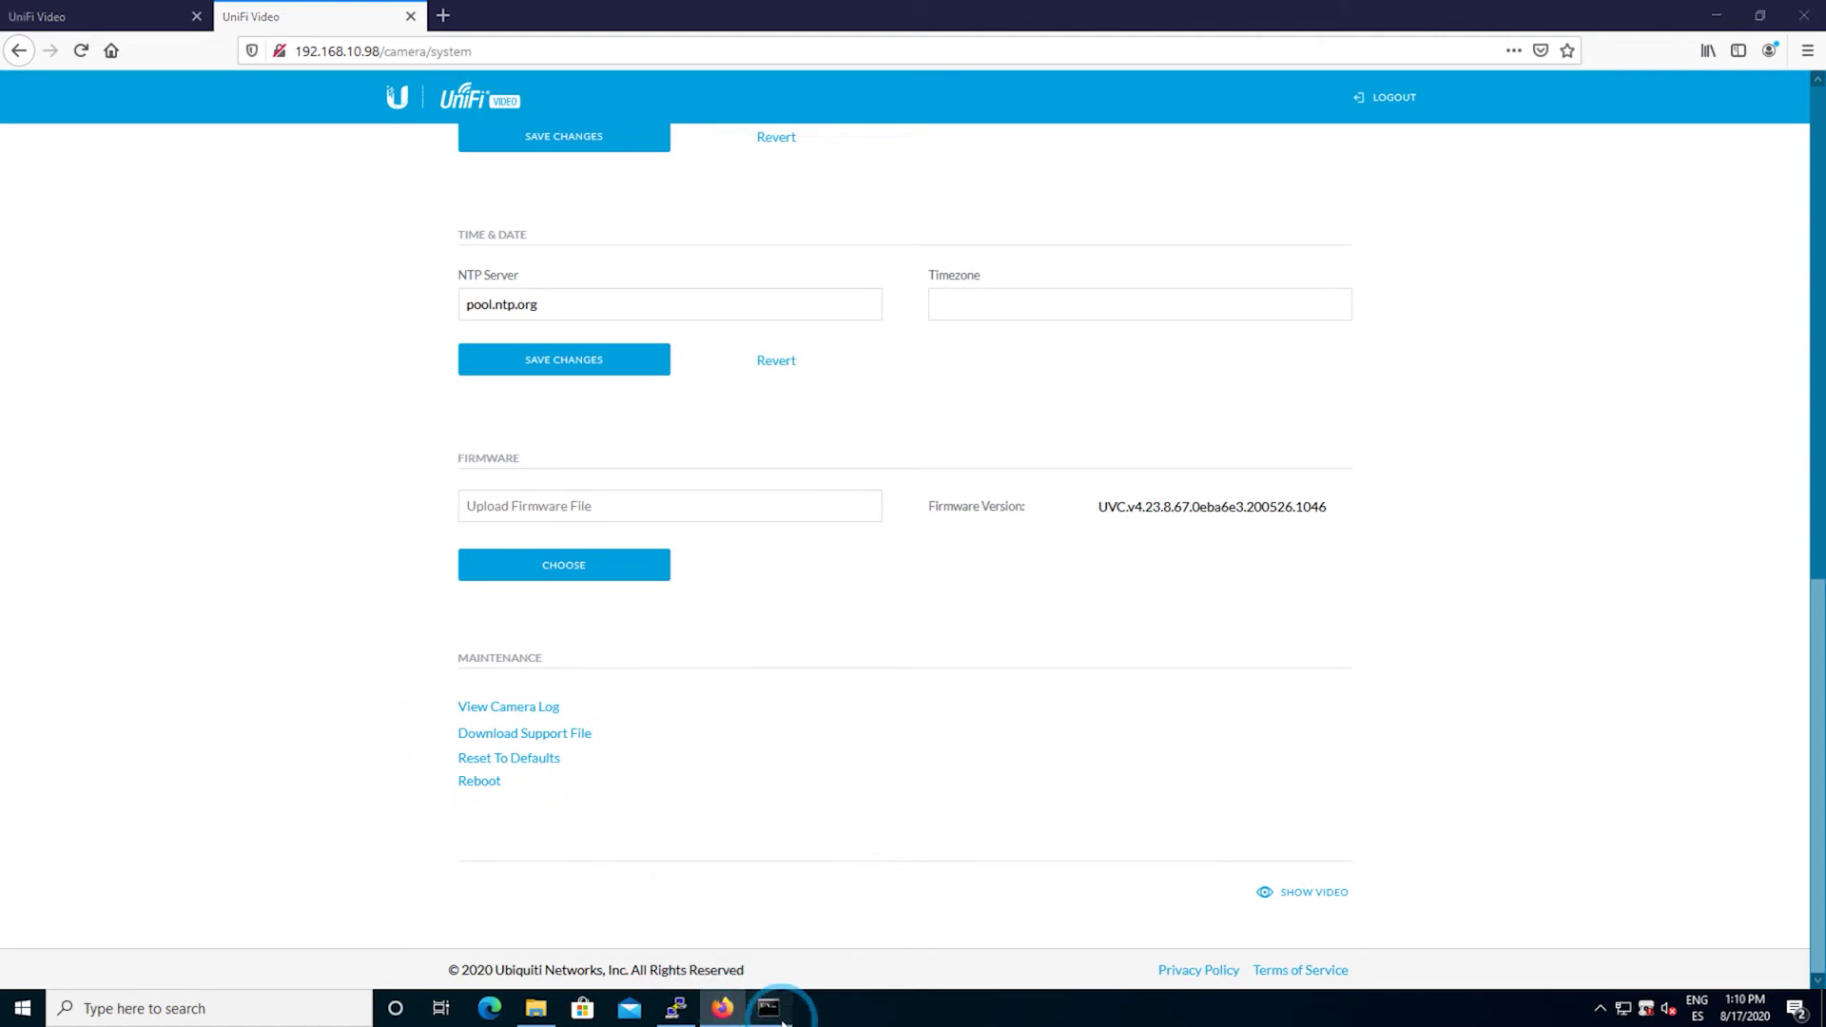
{"action": "left_click", "coordinate": [737, 612]}
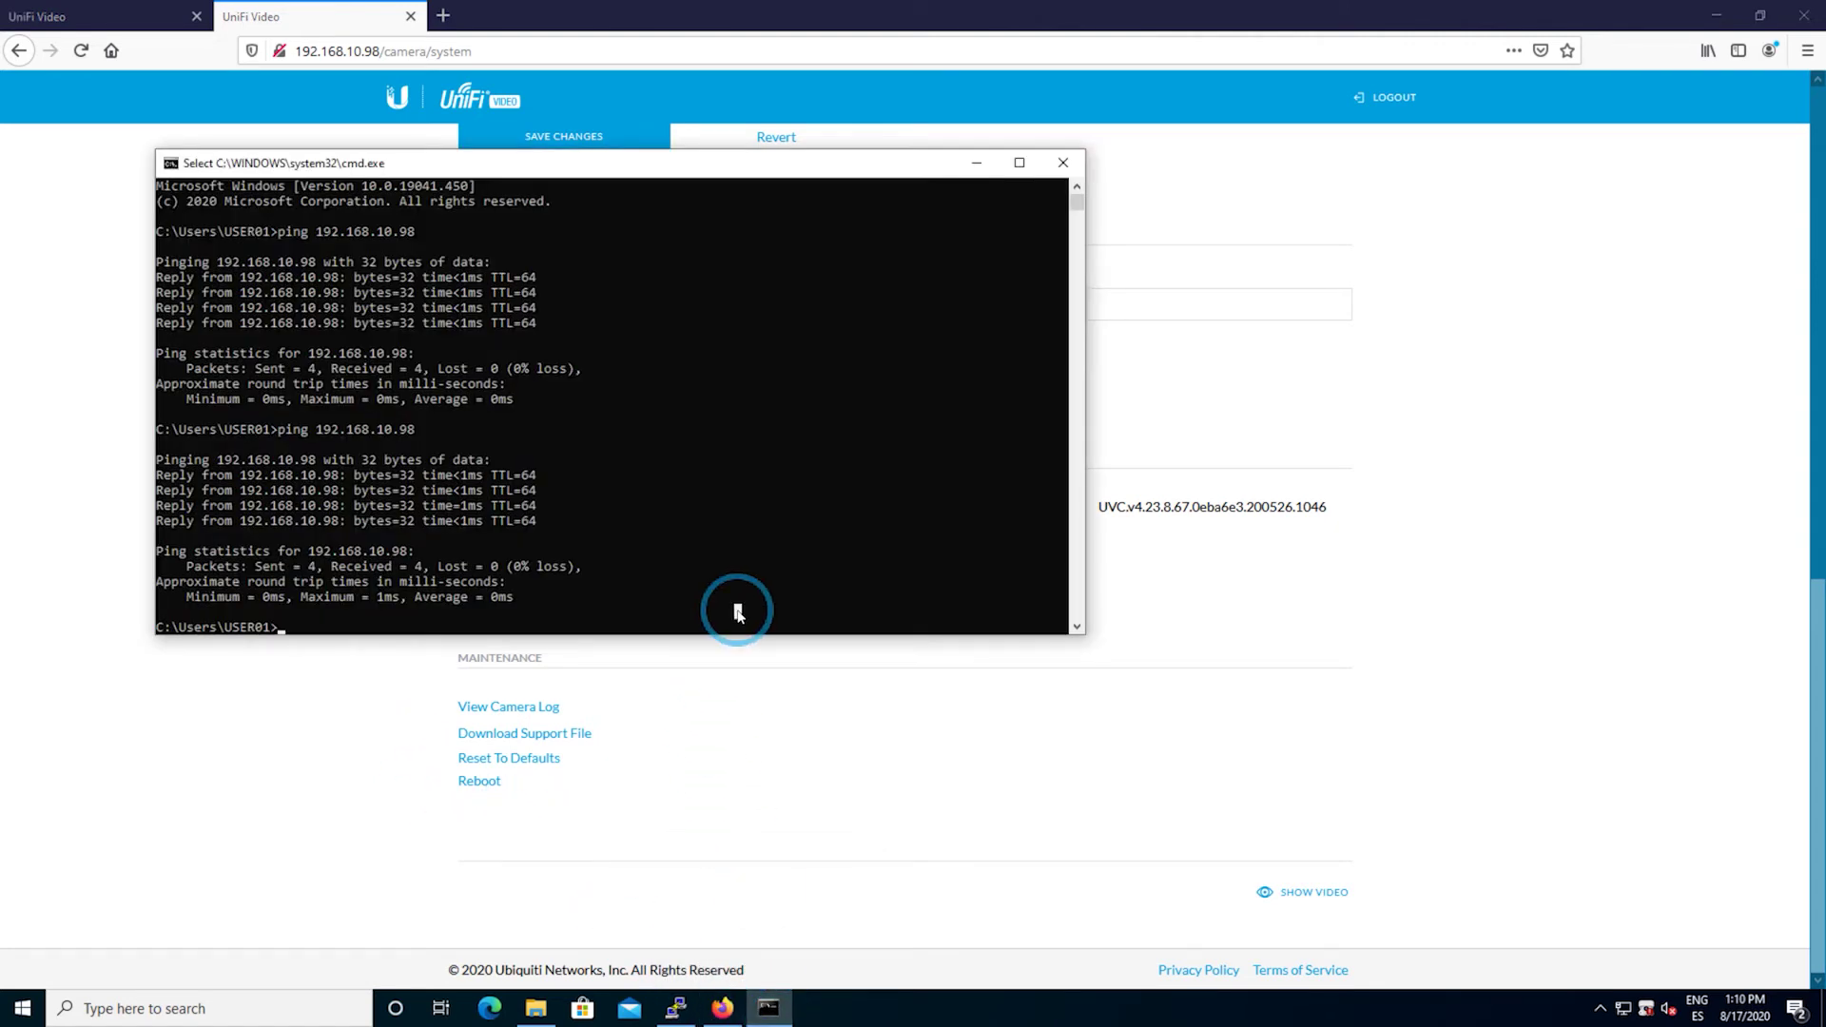
{"action": "key", "text": "Up"}
{"action": "key", "text": "Return"}
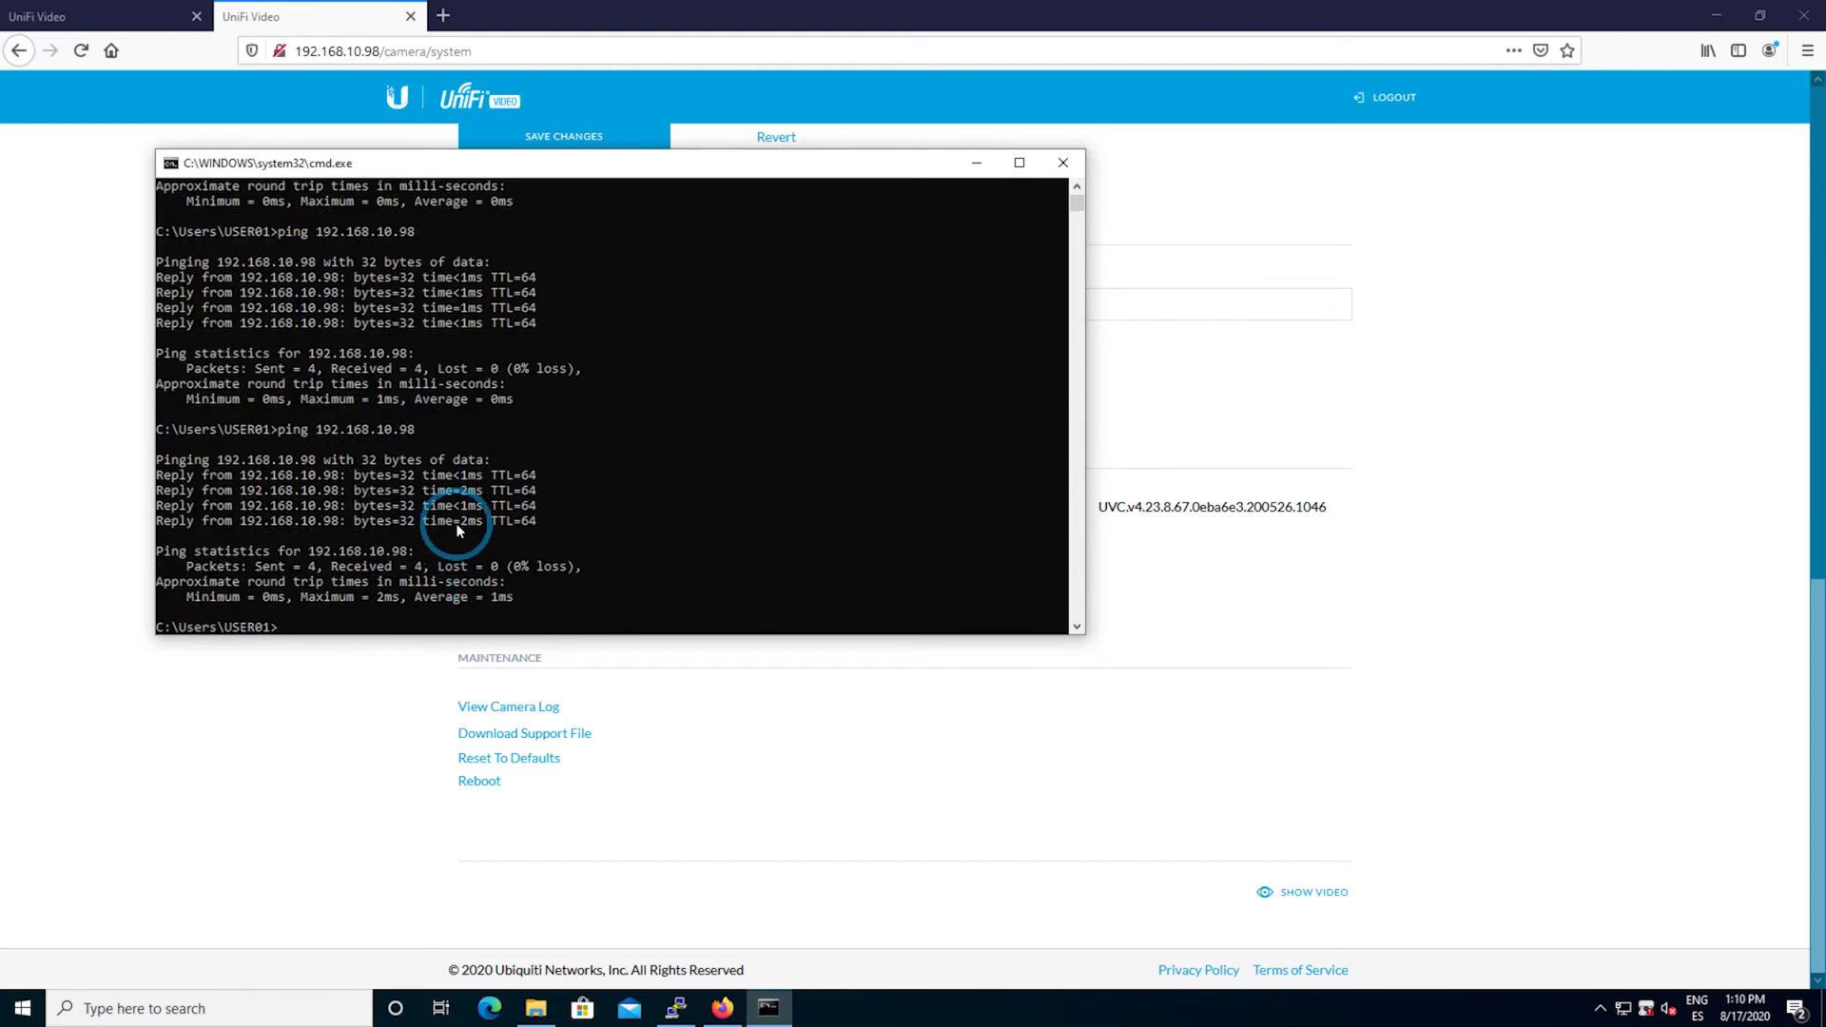
{"action": "key", "text": "Up"}
{"action": "key", "text": "Return"}
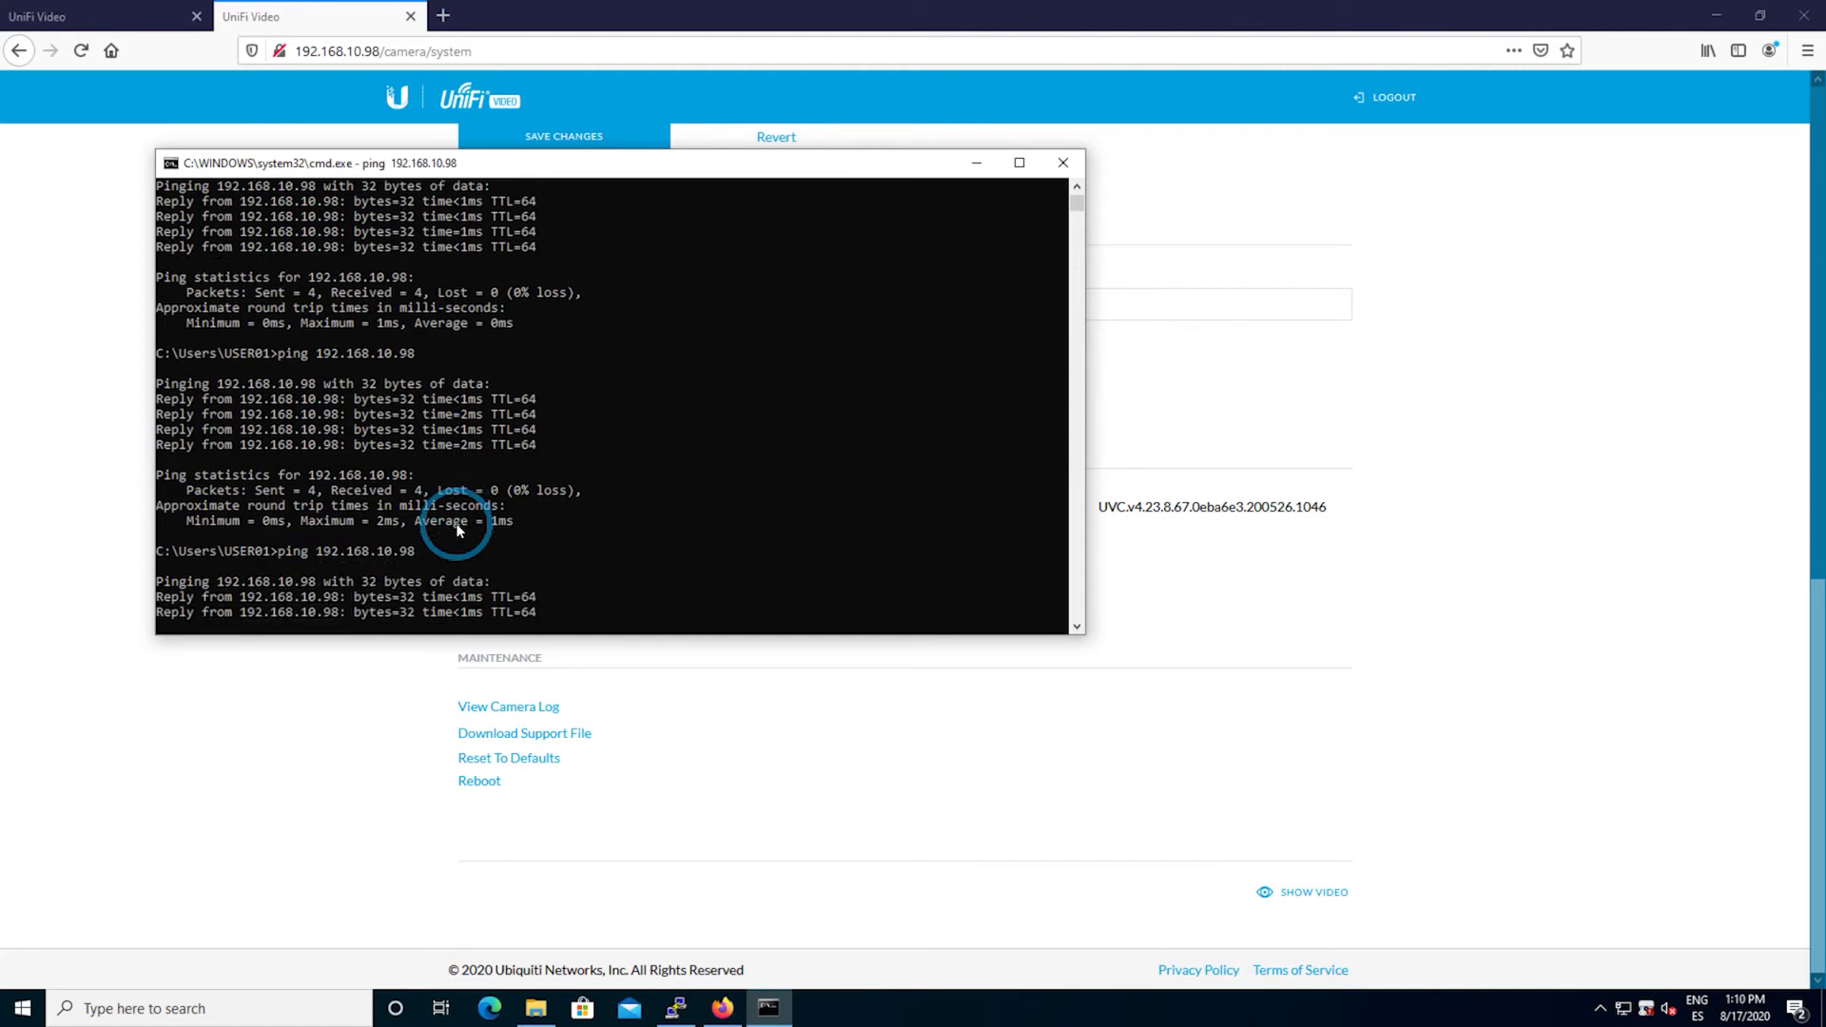
{"action": "left_click", "coordinate": [675, 1008]}
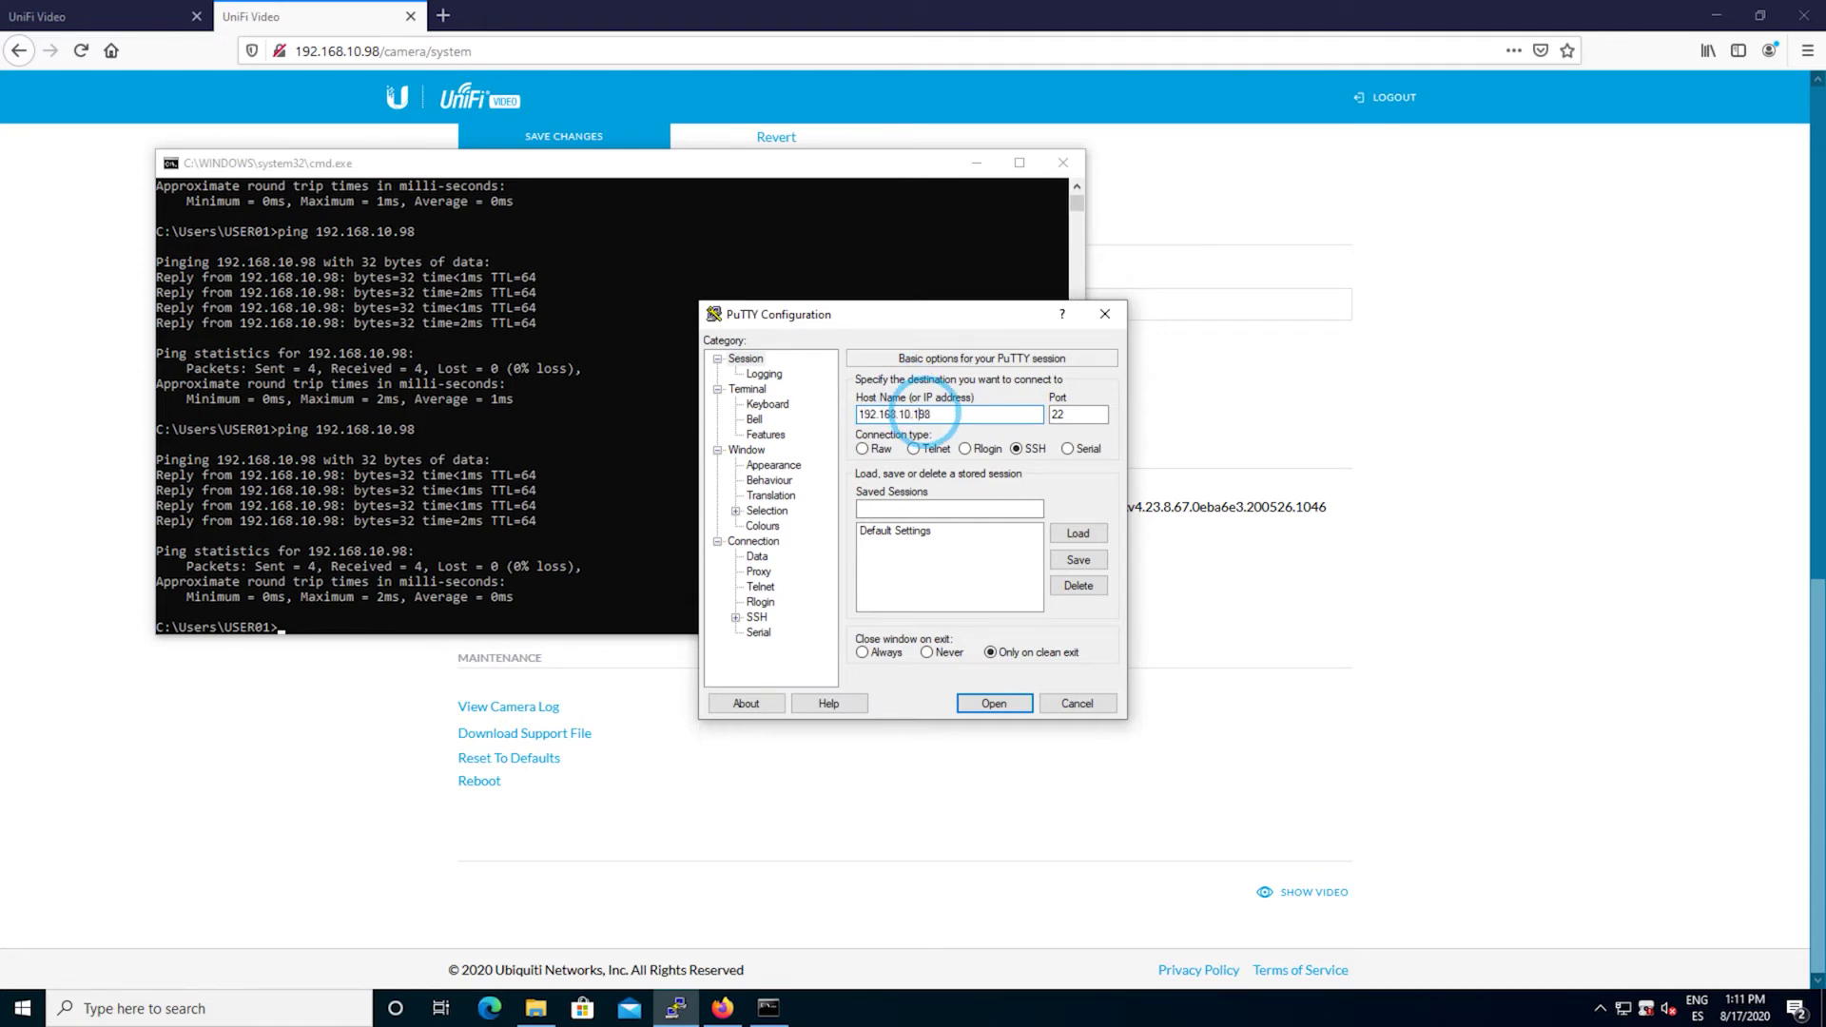
- Connect PuTTY over SSH to 192.168.10.98, accept the host key, and enter the login username
{"action": "left_click", "coordinate": [1015, 703]}
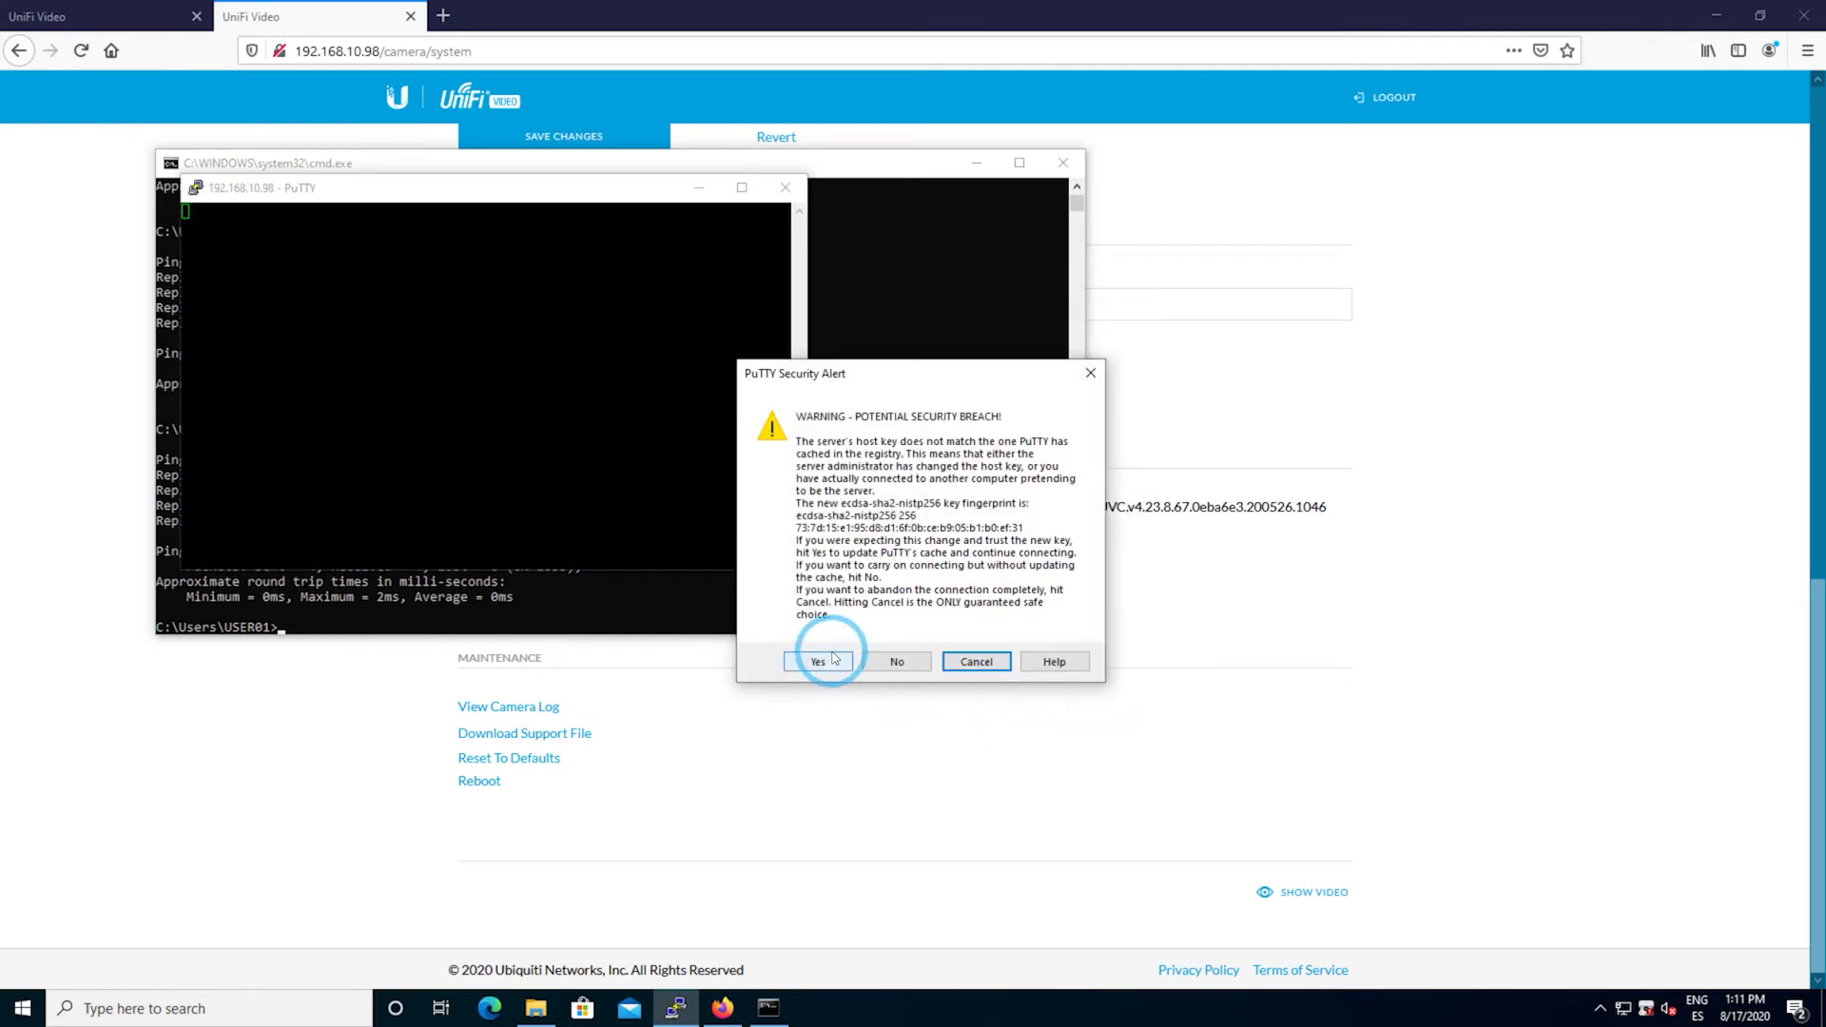
{"action": "left_click", "coordinate": [818, 661]}
{"action": "left_click", "coordinate": [648, 402]}
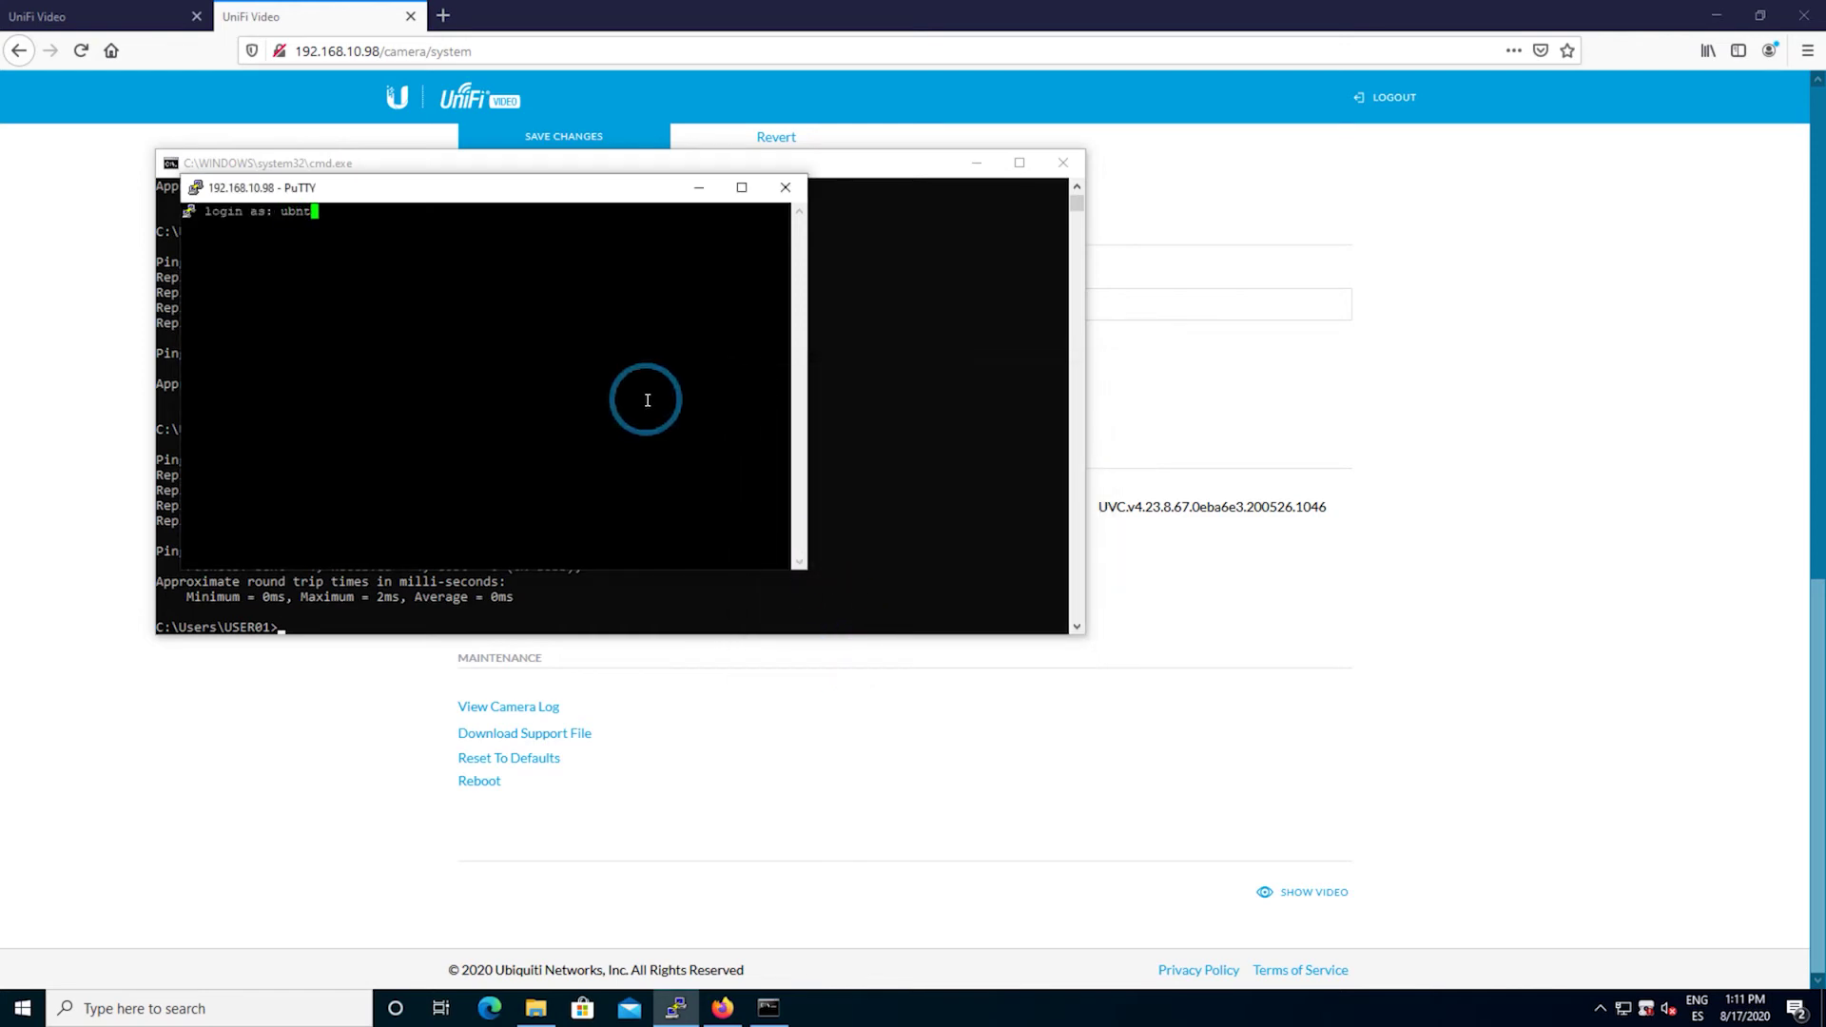
{"action": "type", "text": "ubnt"}
{"action": "key", "text": "Return"}
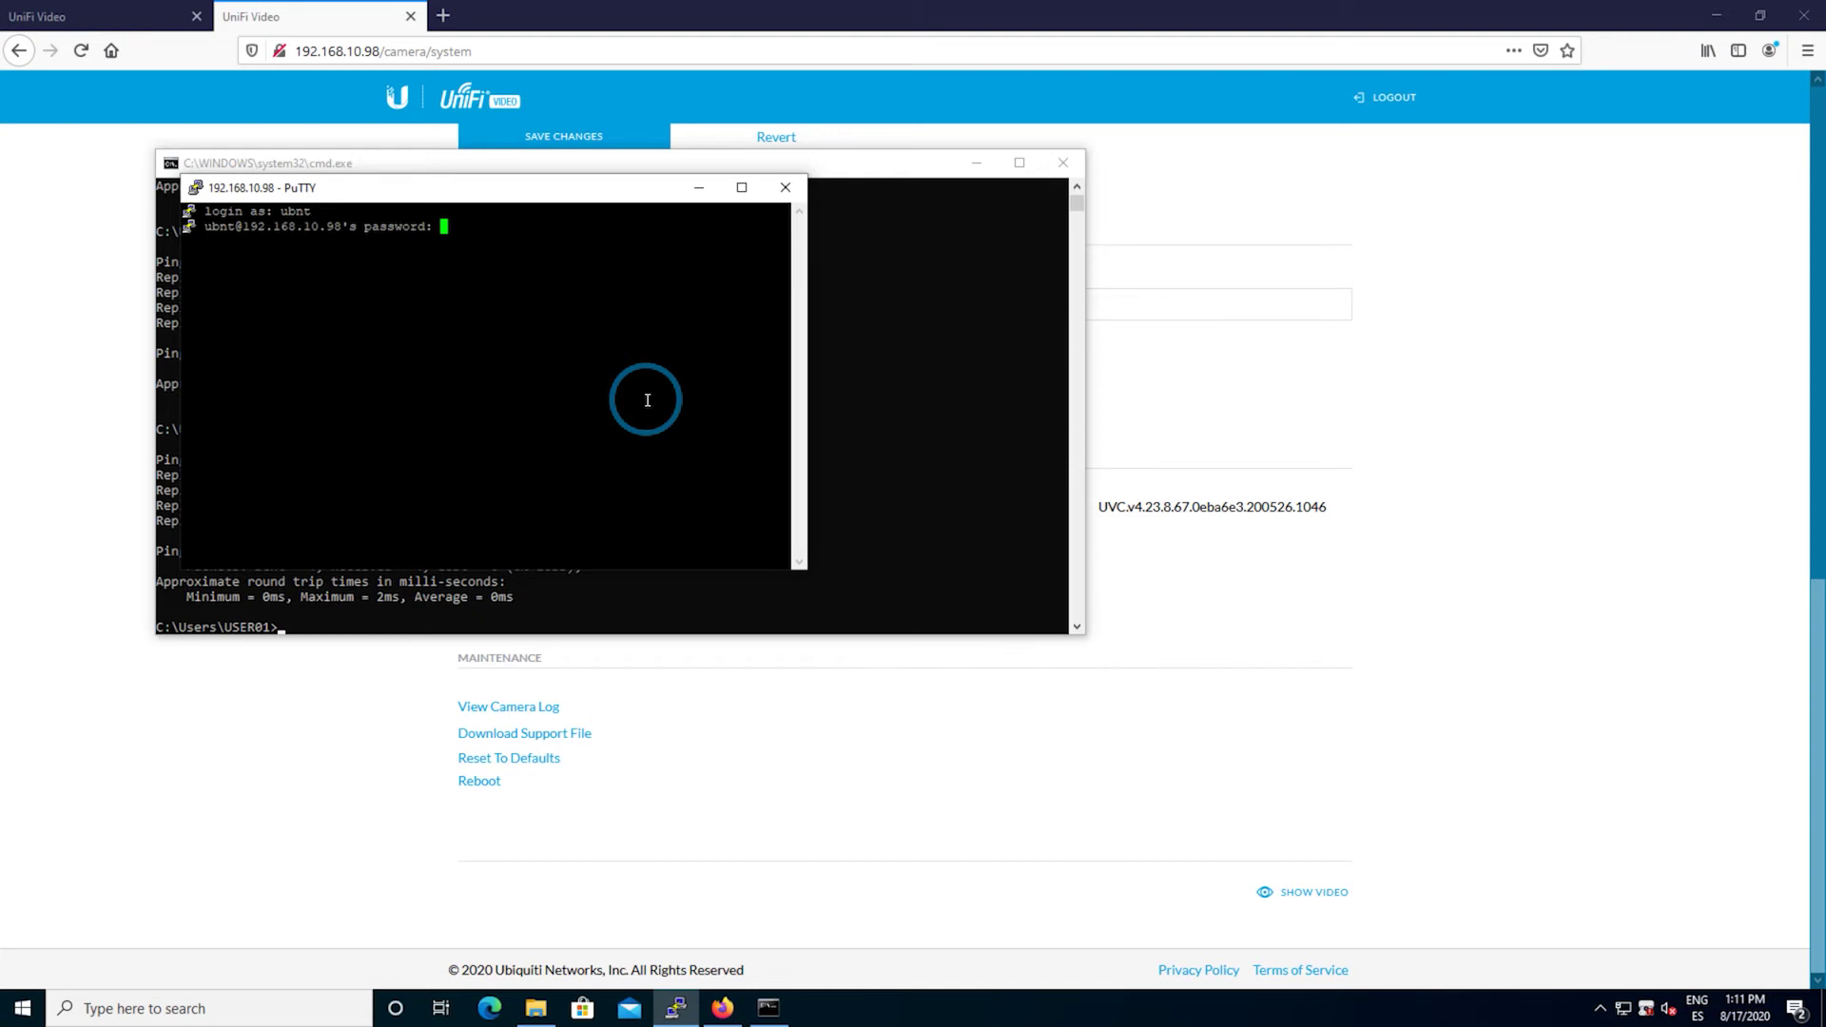
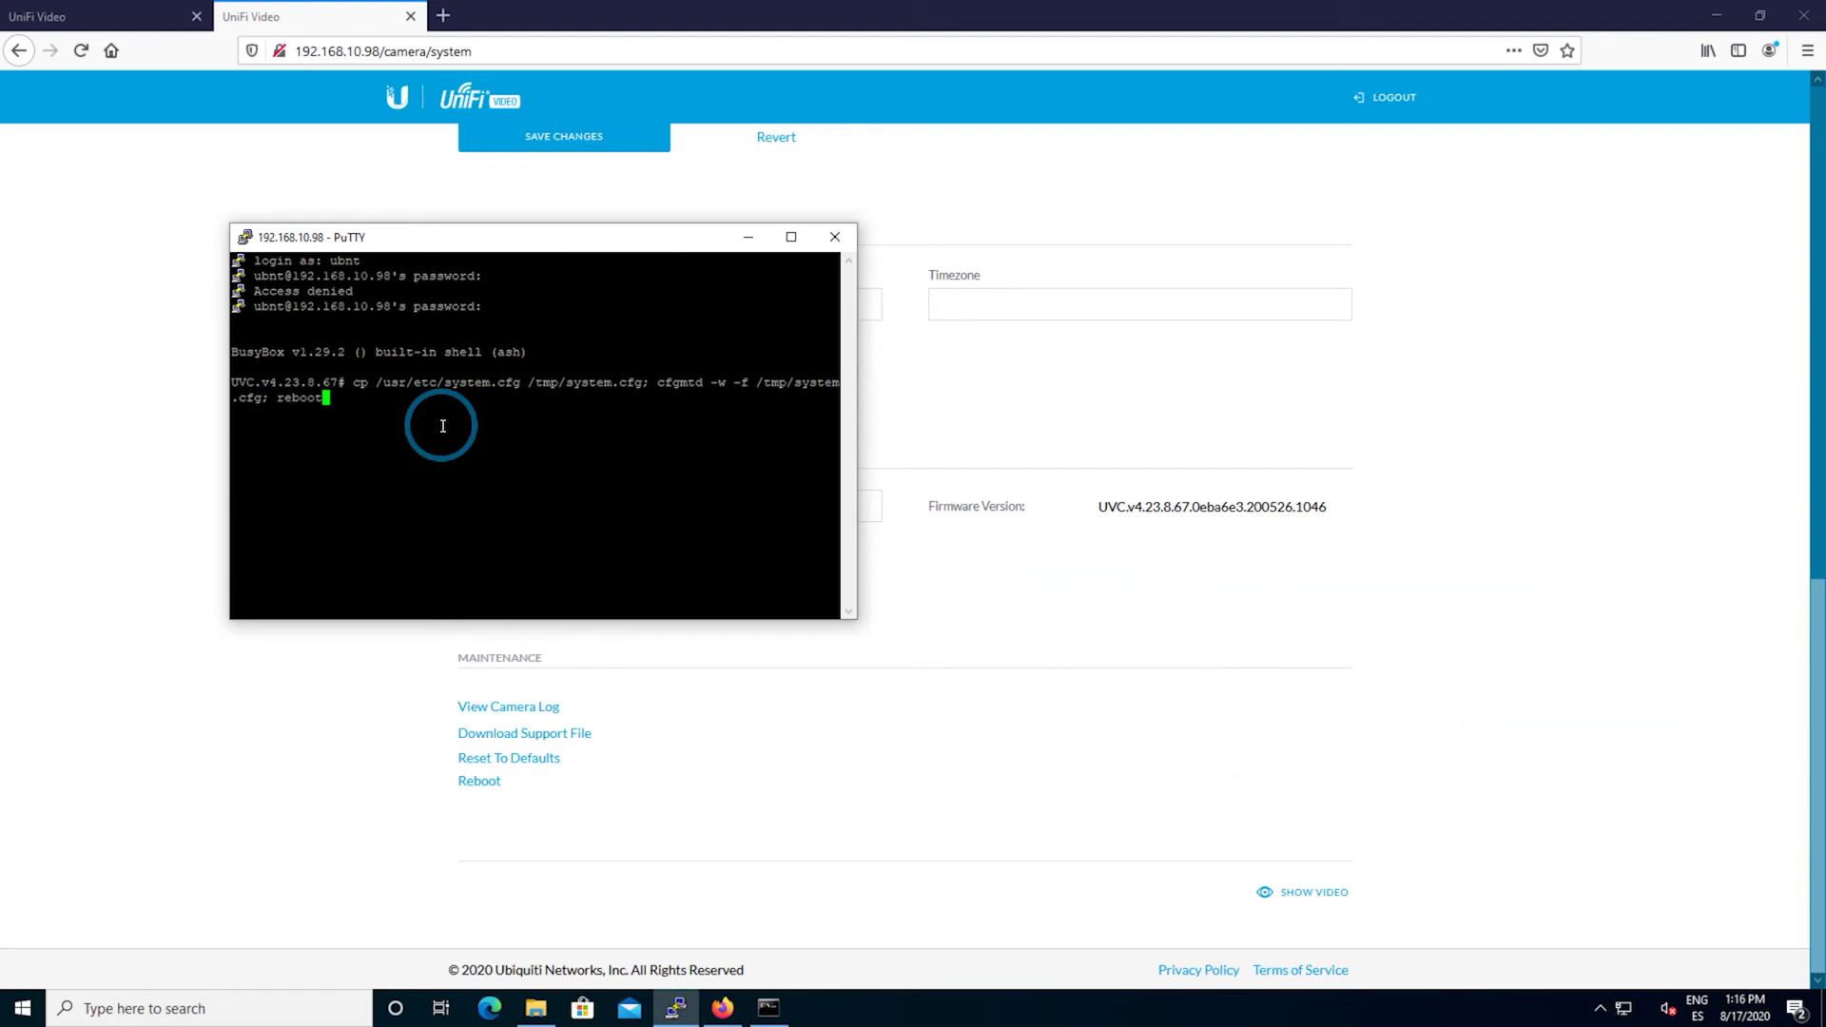
- Reset the camera's saved config and reboot it, then re-ping 192.168.10.98 to watch it return
{"action": "key", "text": "Return"}
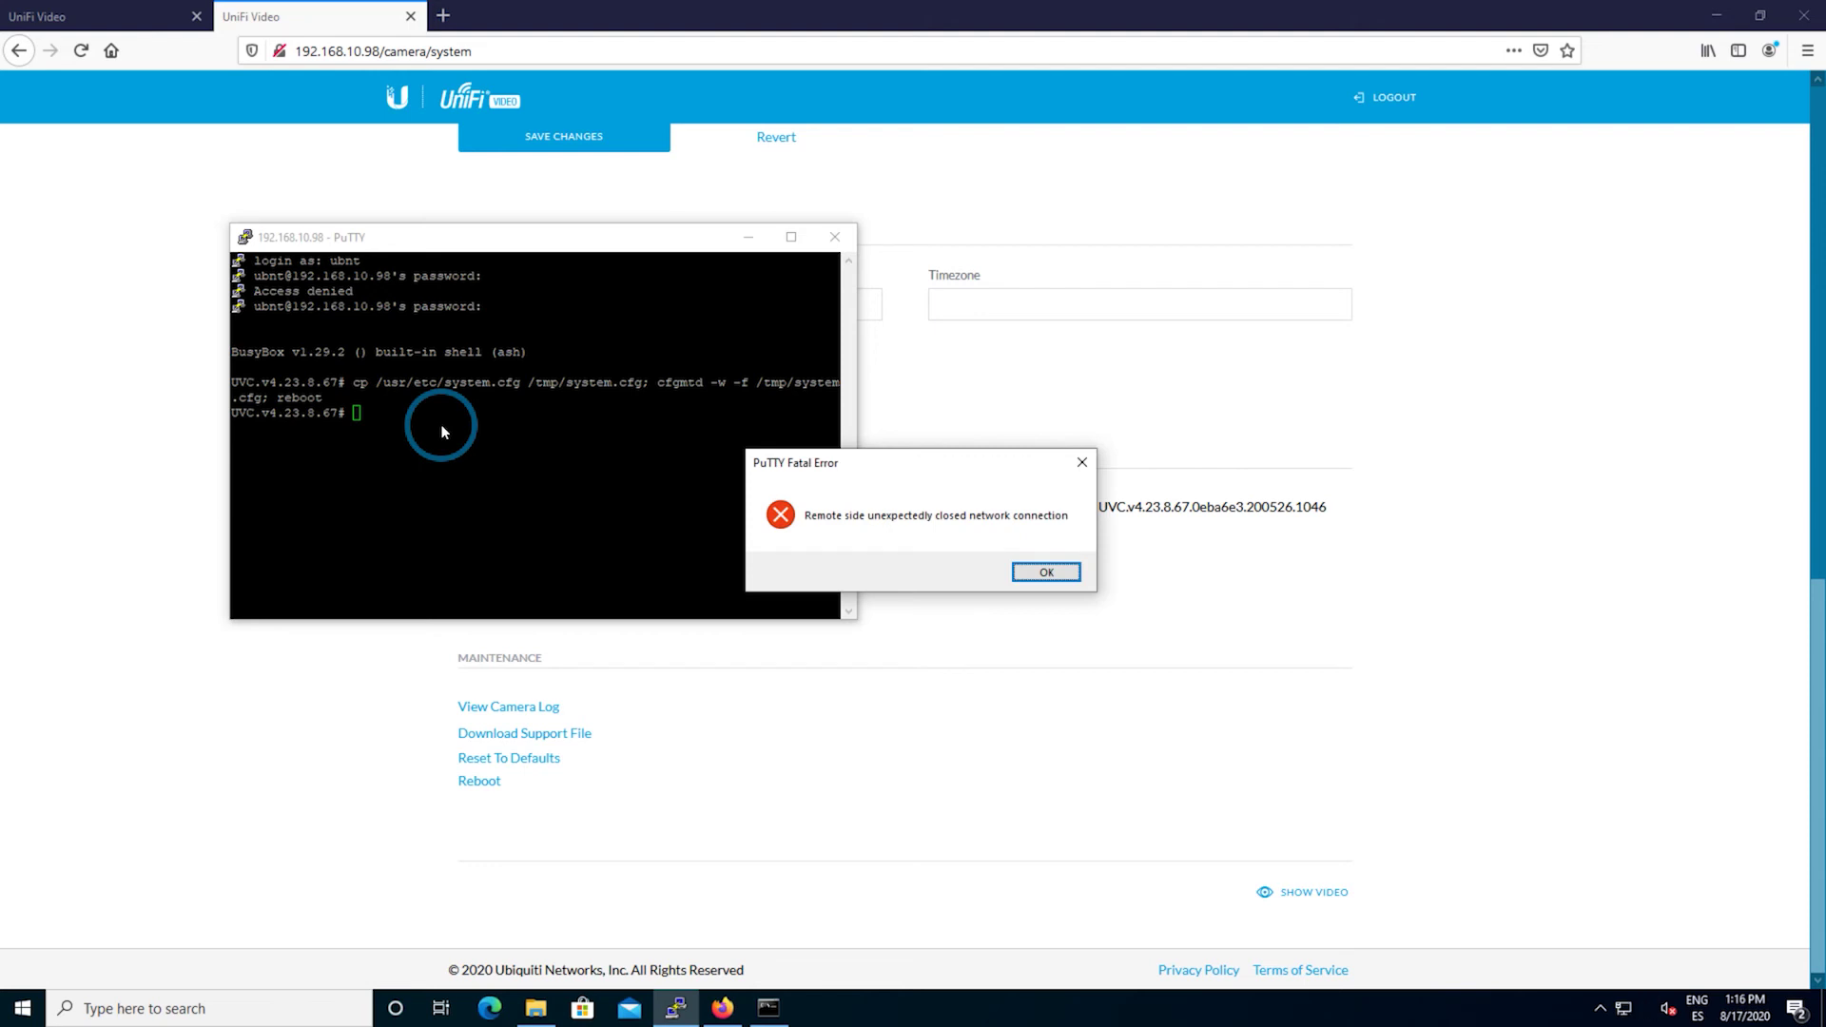
{"action": "left_click", "coordinate": [1046, 573]}
{"action": "left_click", "coordinate": [768, 1006]}
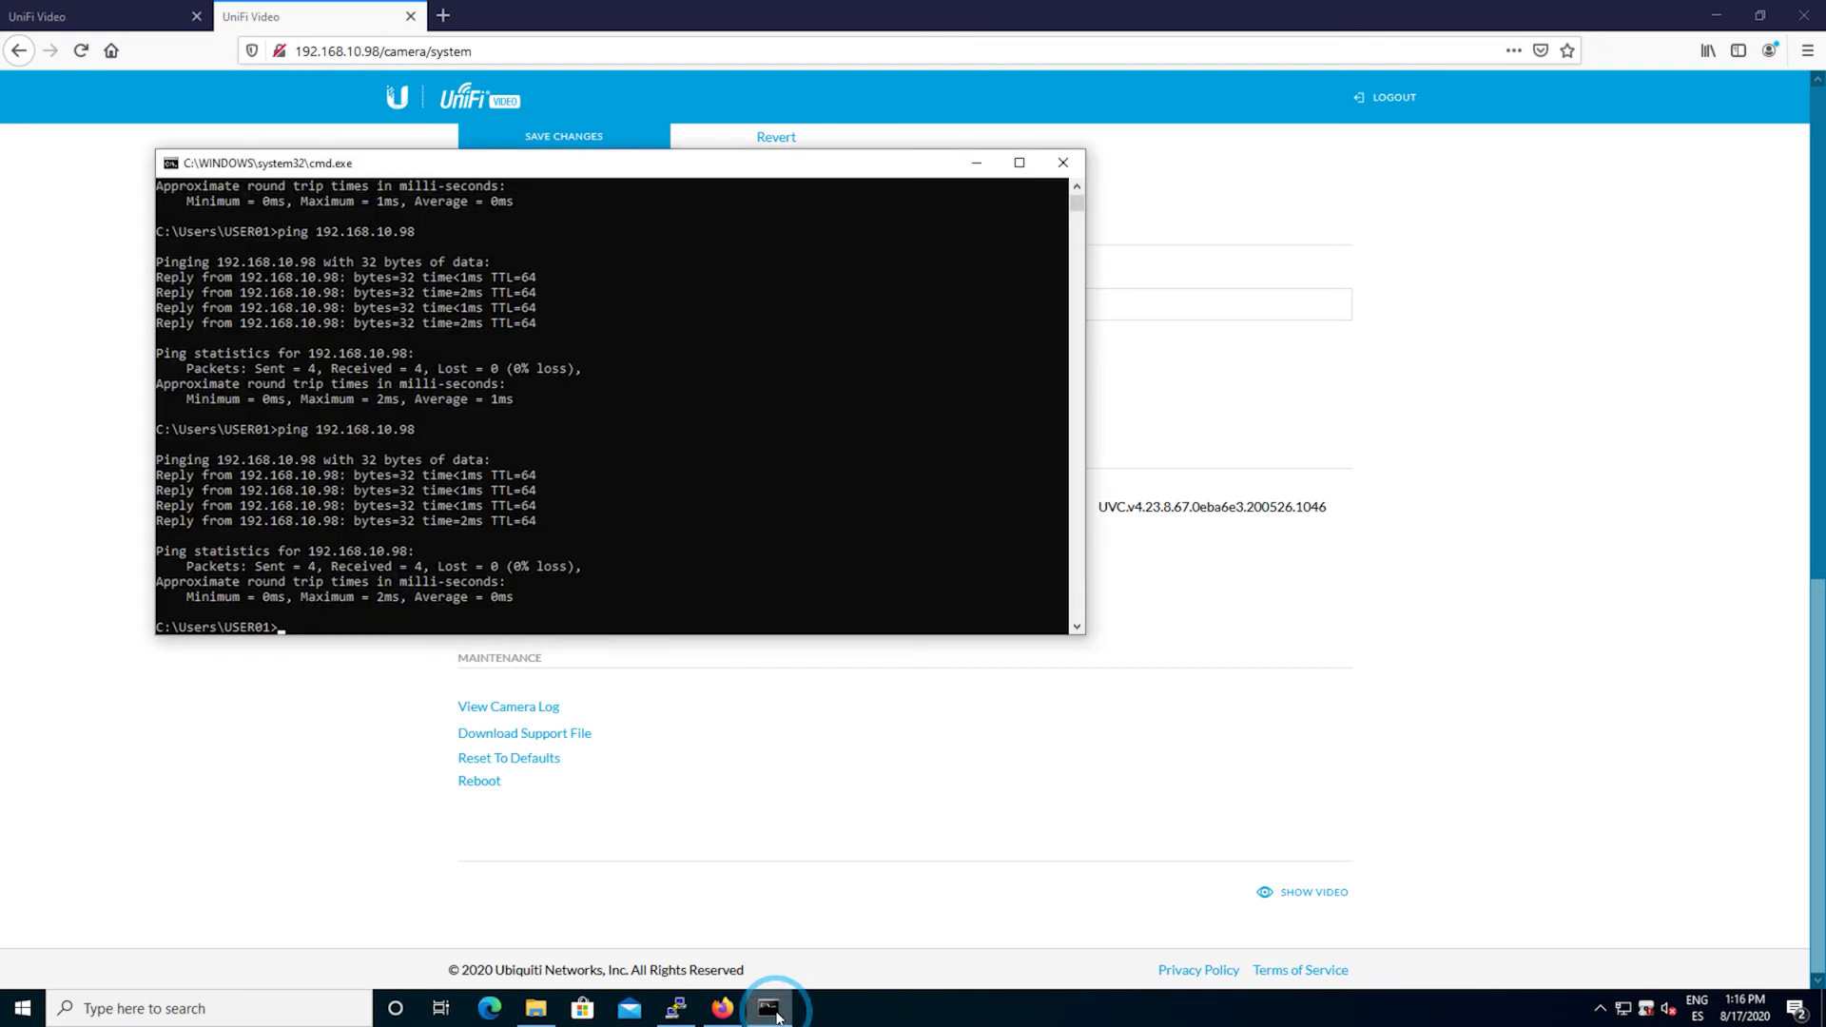
{"action": "key", "text": "Up"}
{"action": "key", "text": "Return"}
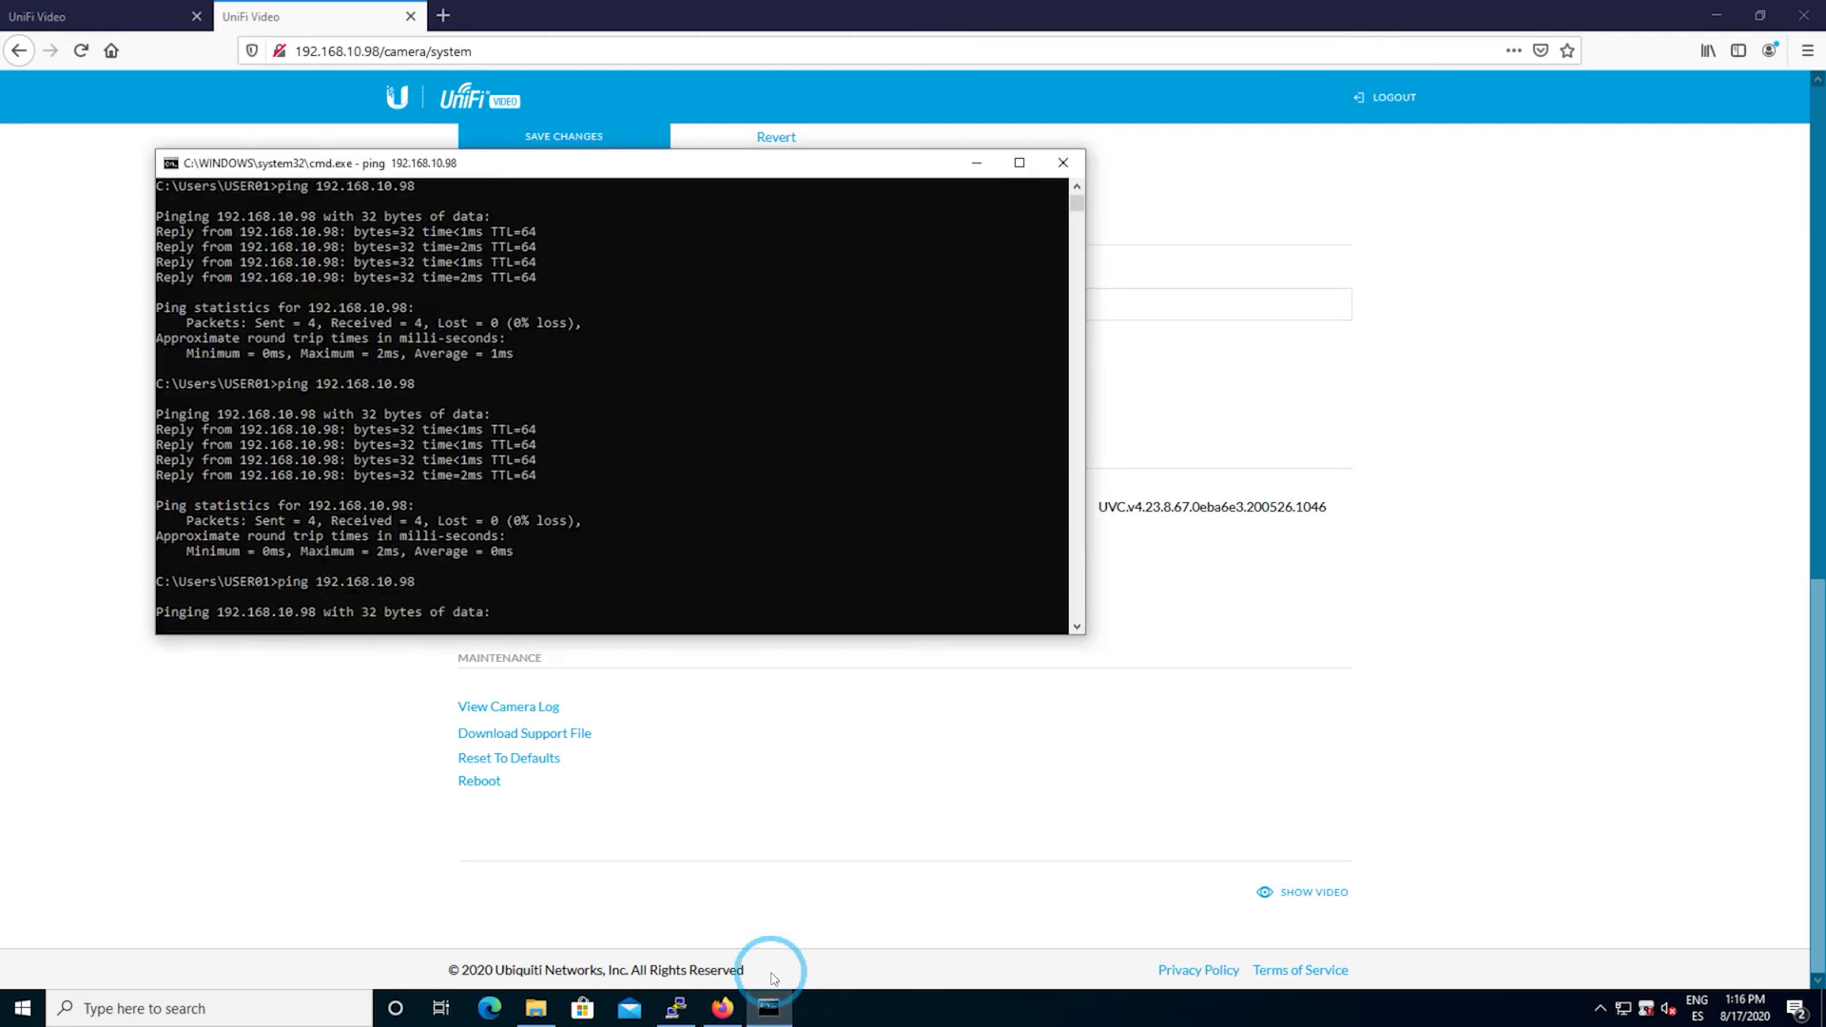
{"action": "left_click", "coordinate": [723, 1006]}
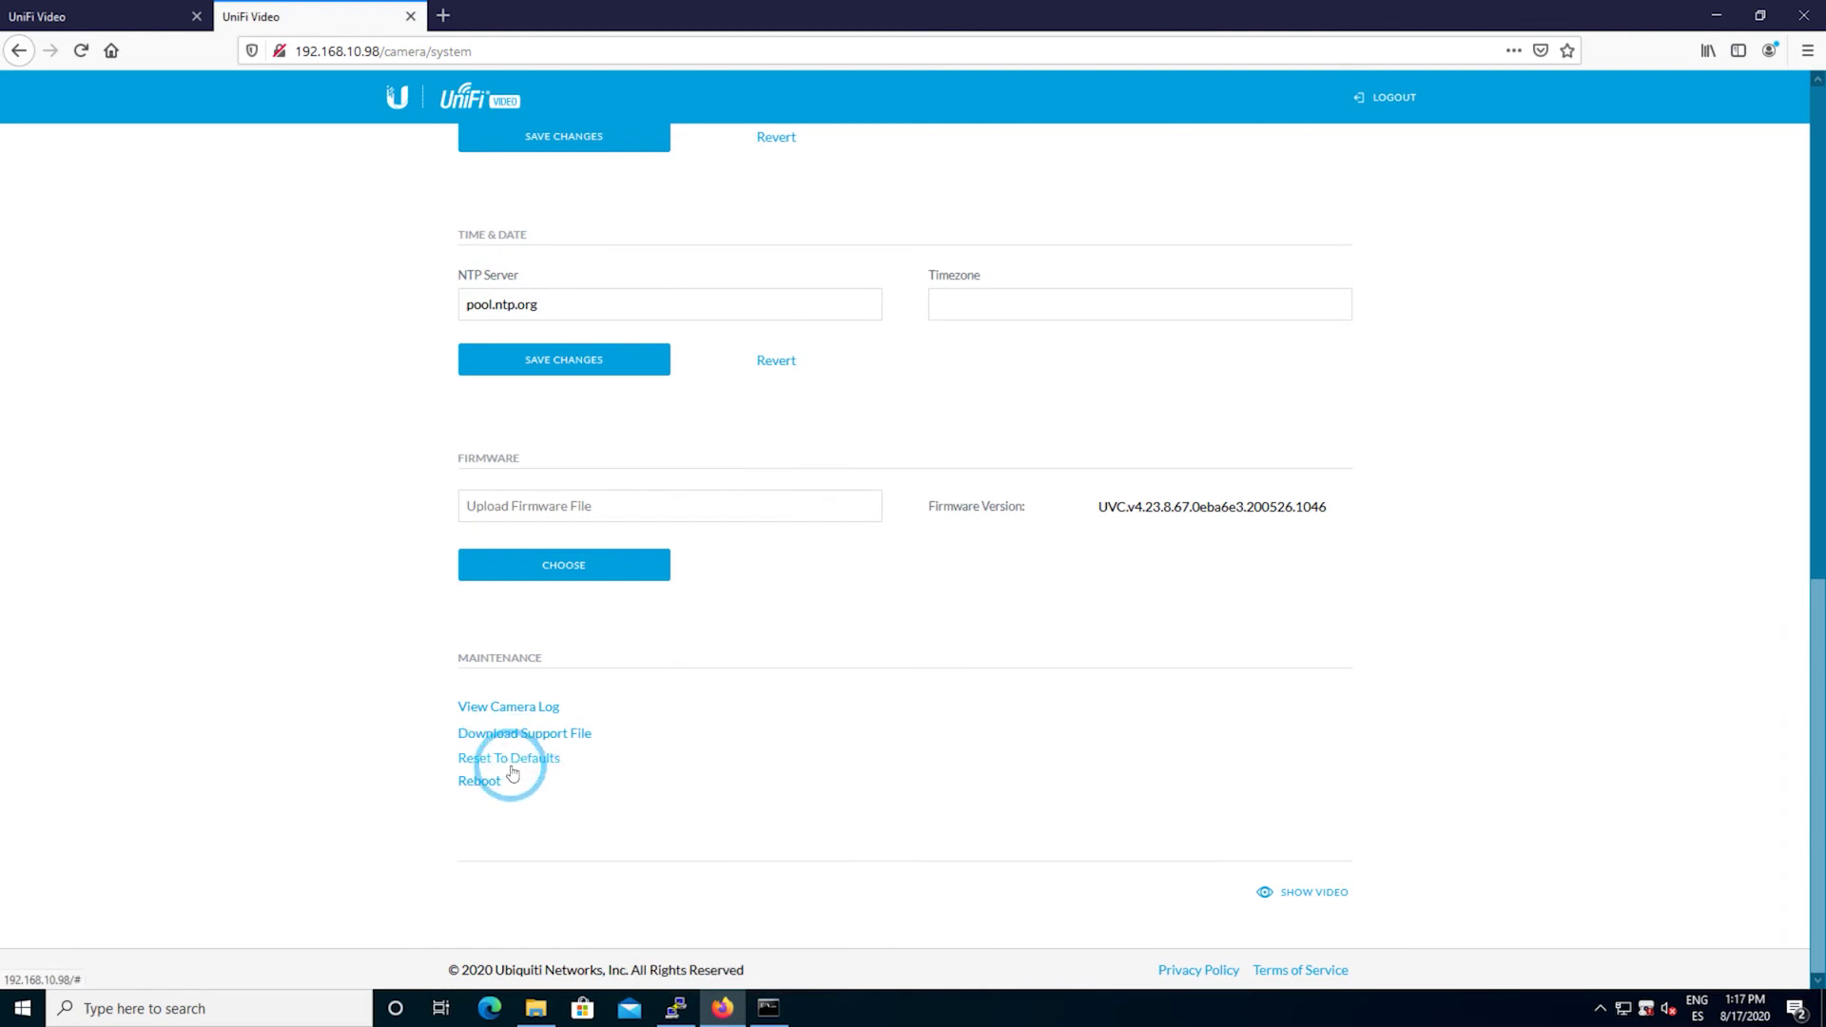
{"action": "left_click", "coordinate": [390, 50]}
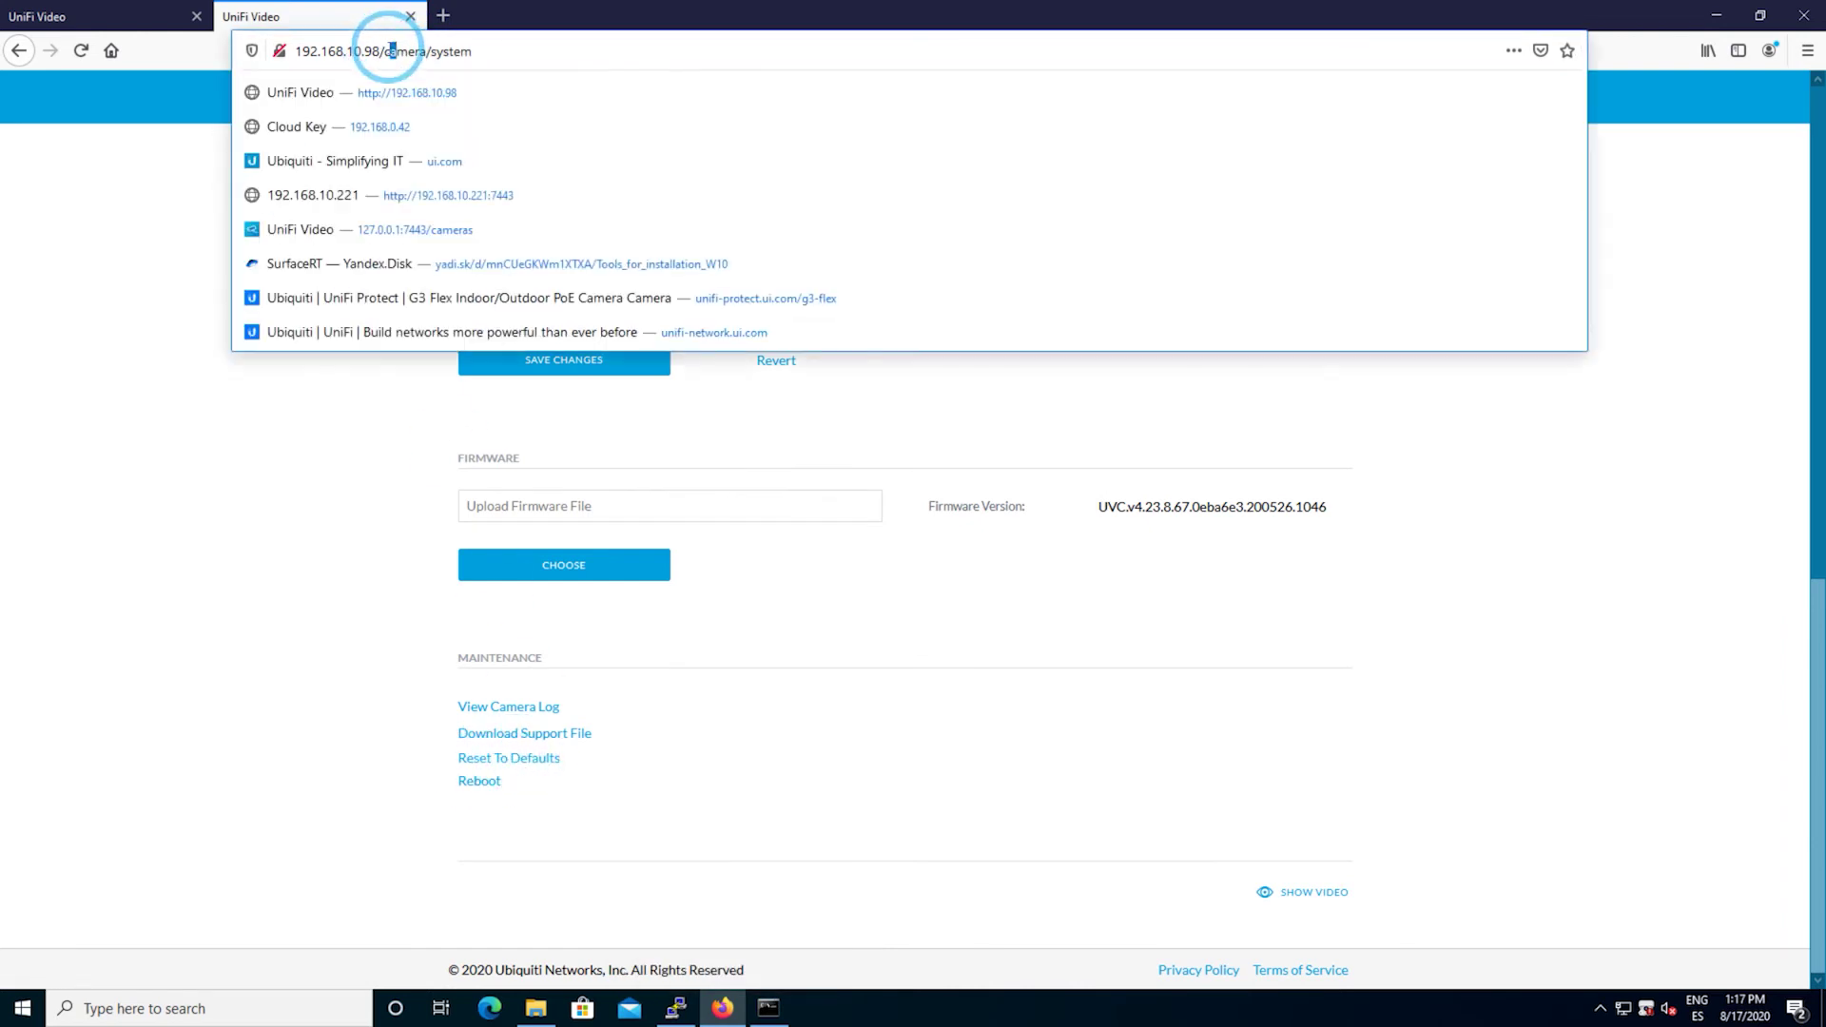
{"action": "left_click_drag", "start_coordinate": [371, 50], "coordinate": [636, 63]}
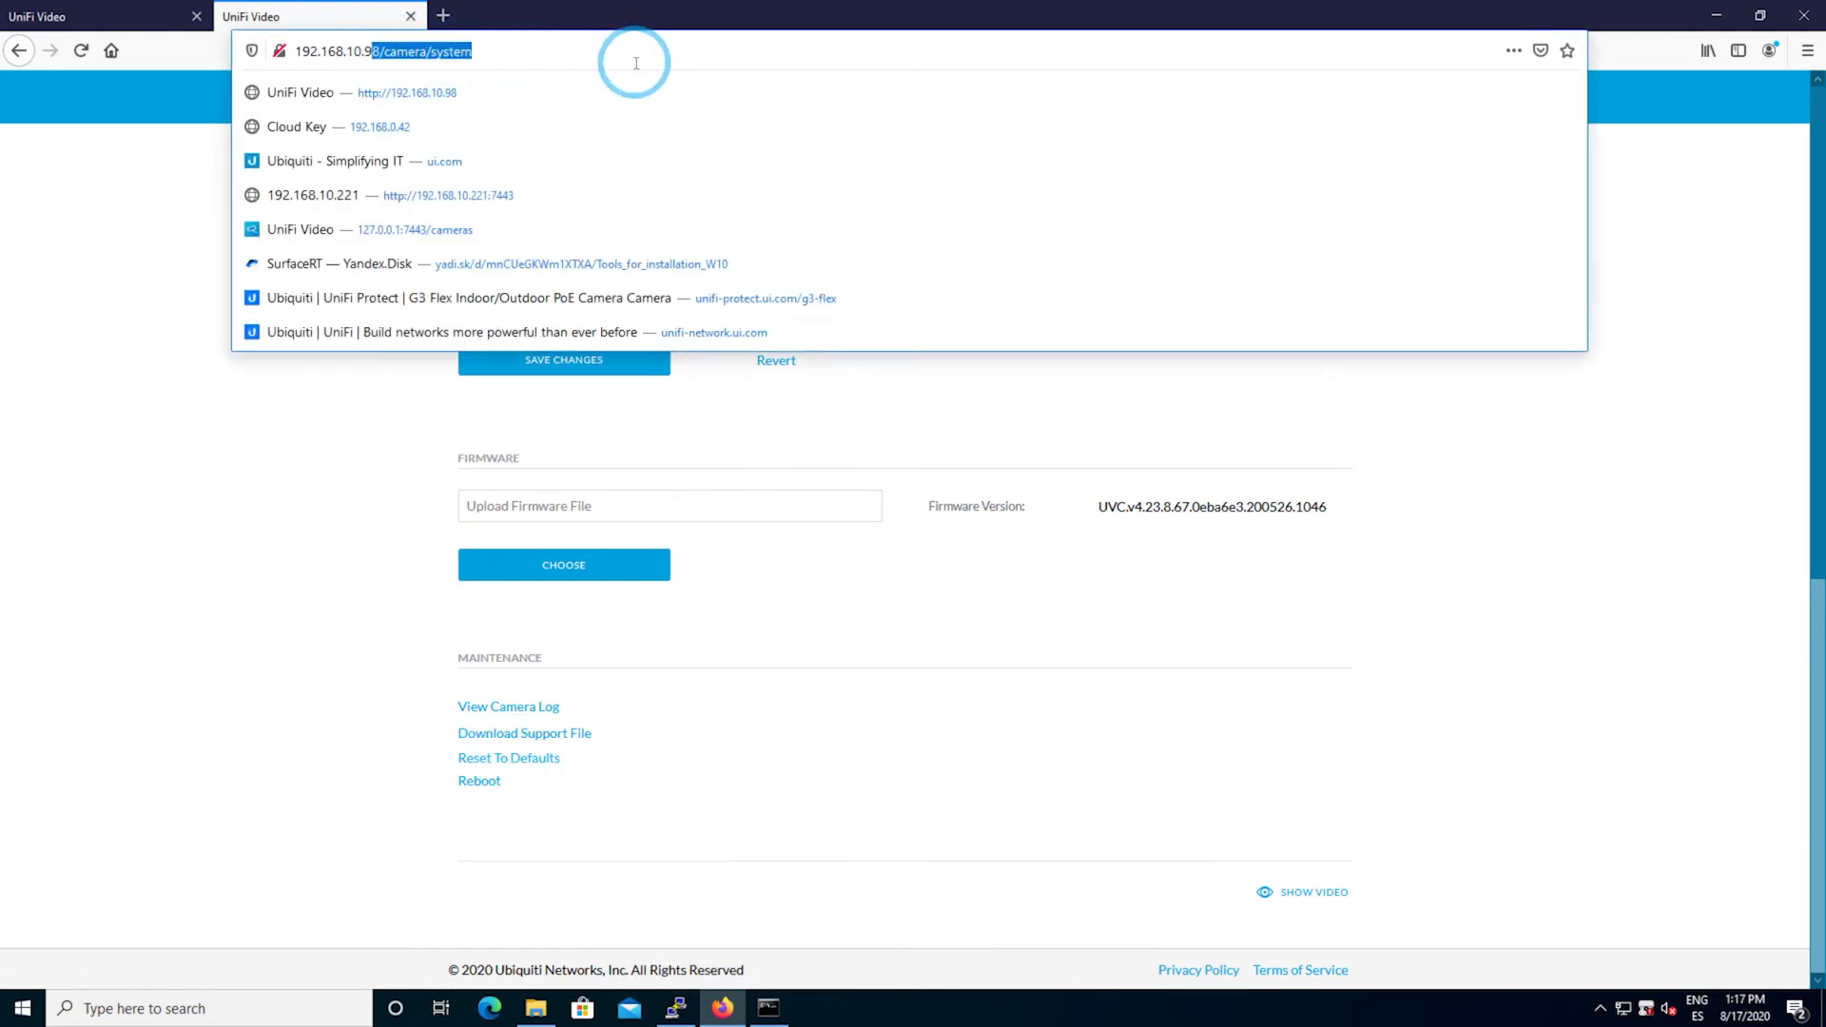
{"action": "type", "text": "8"}
{"action": "key", "text": "Return"}
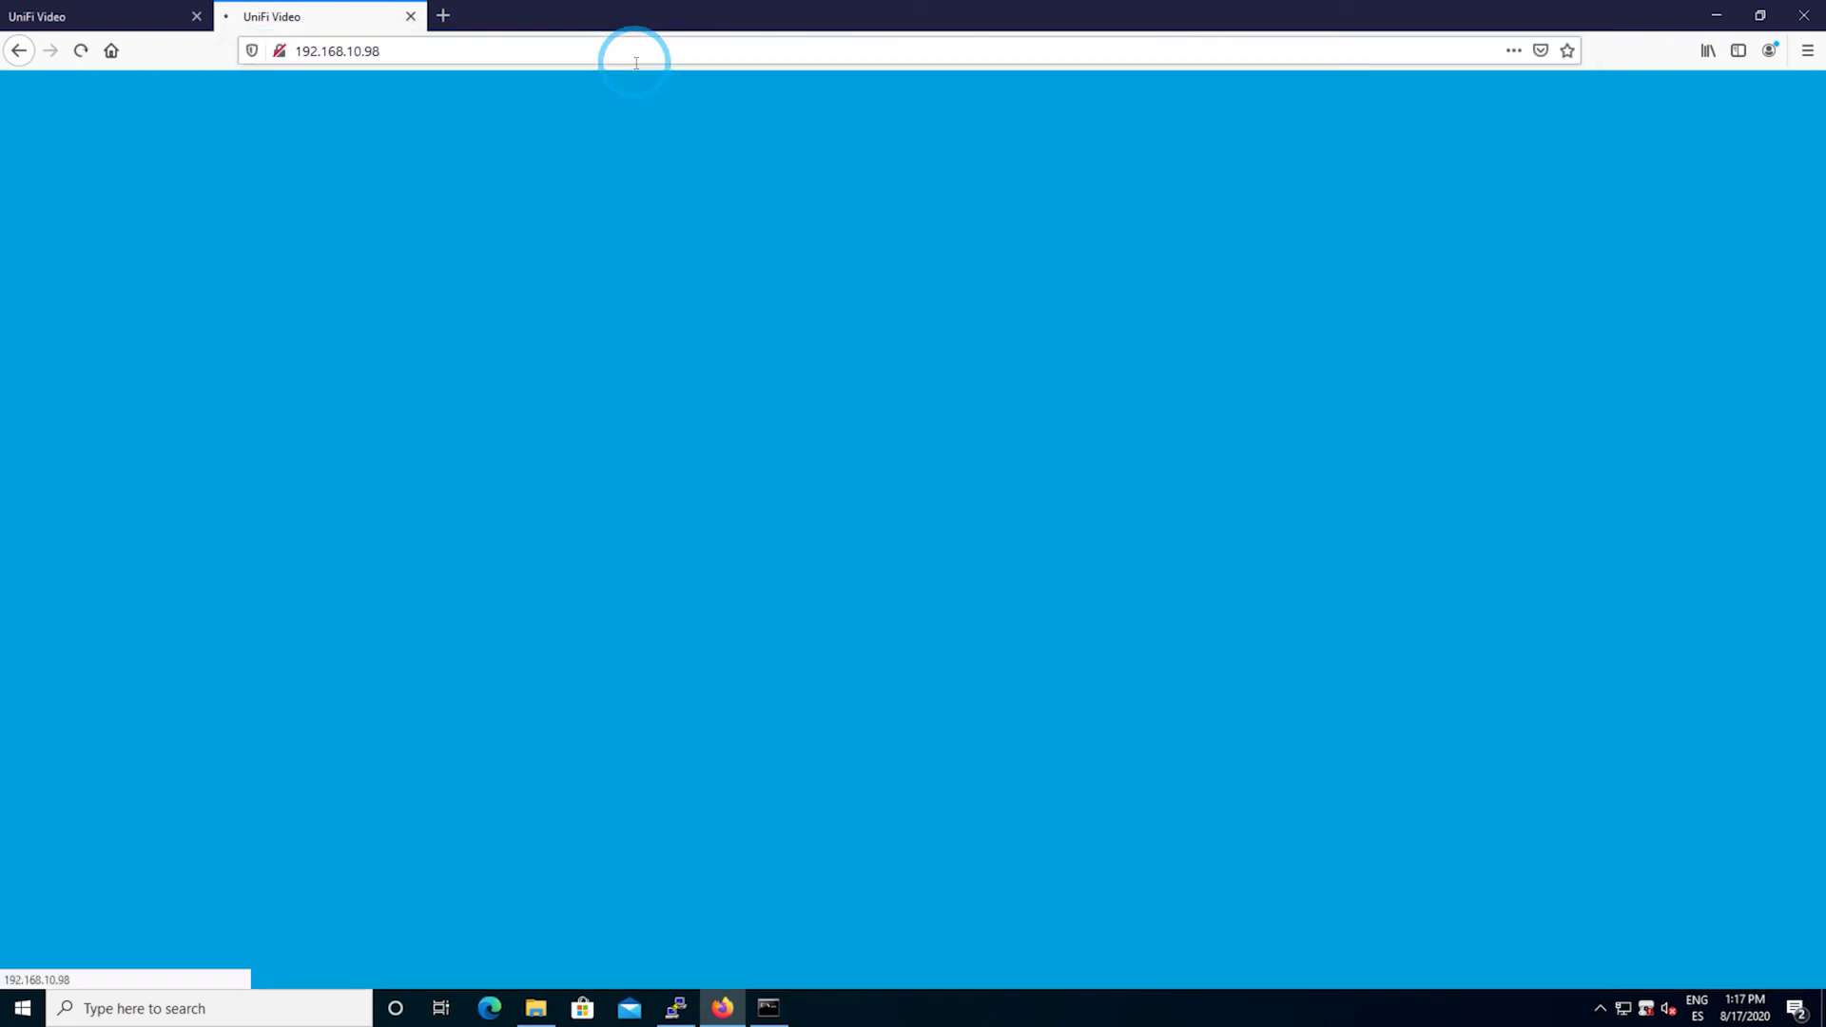
- Log in with the camera's username and password and decline Firefox's save-login prompt
{"action": "left_click", "coordinate": [856, 475]}
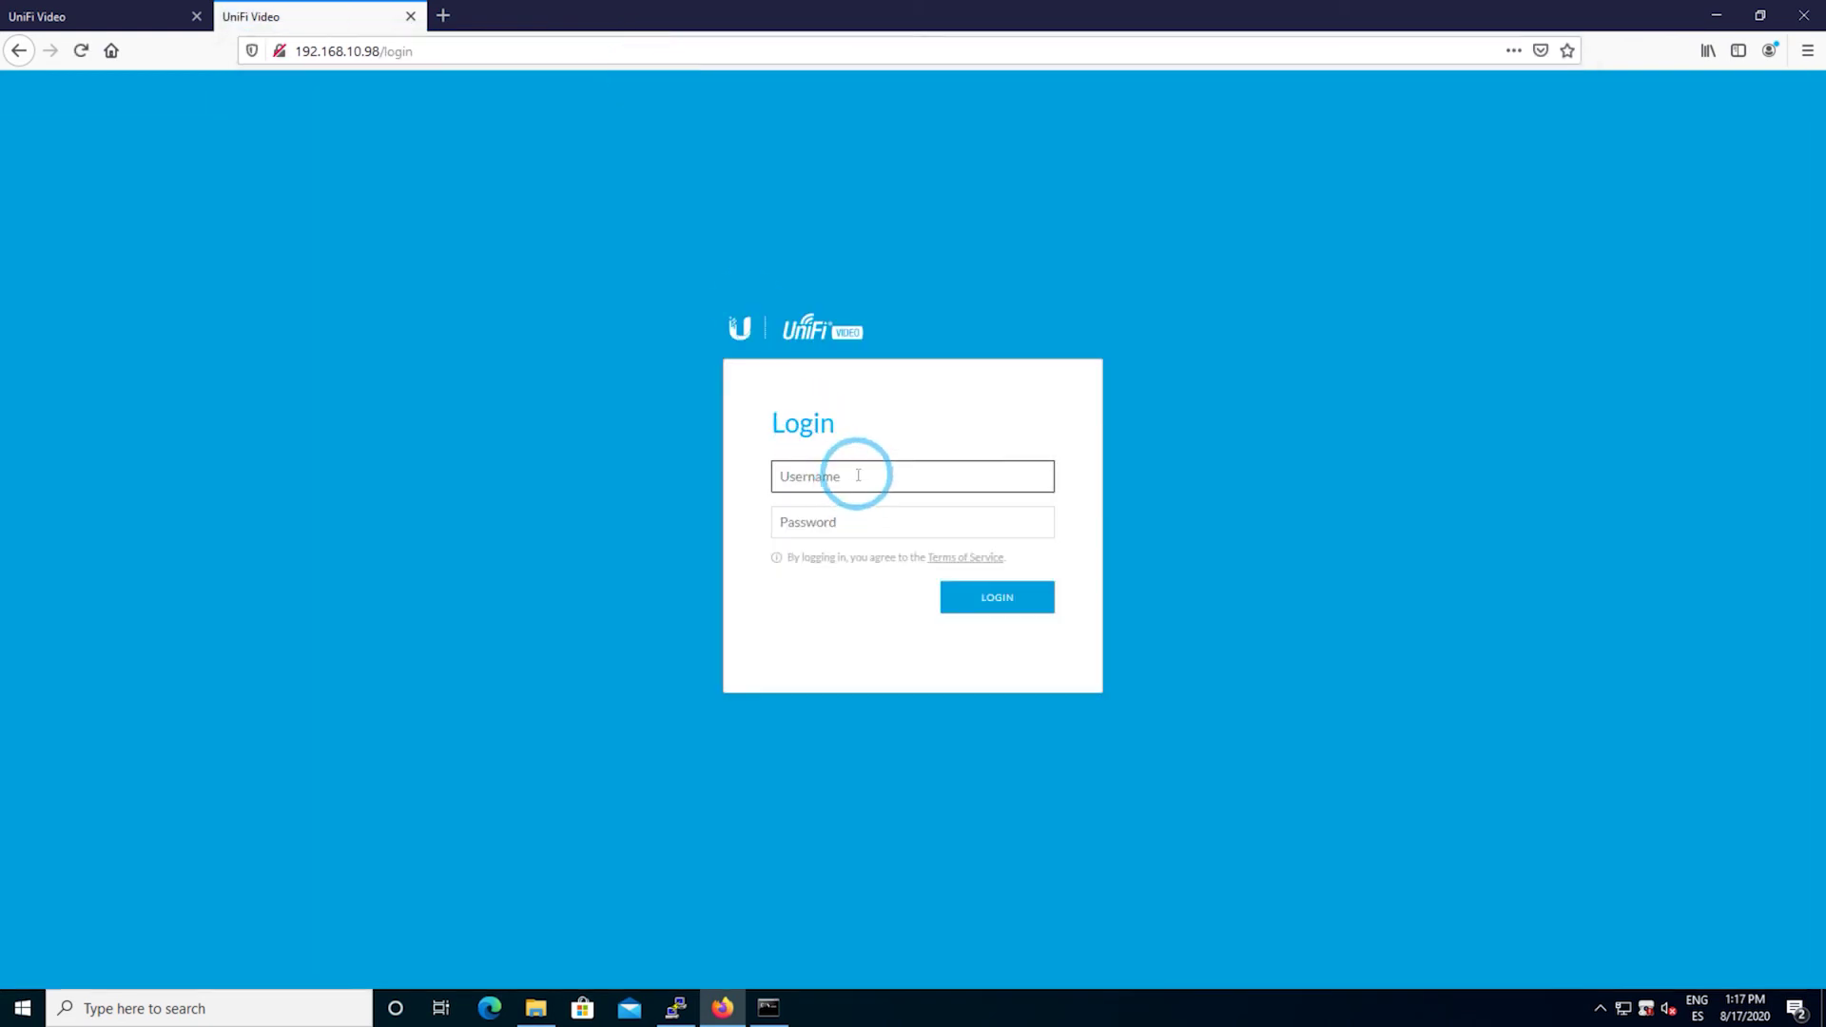
{"action": "type", "text": "ubnt"}
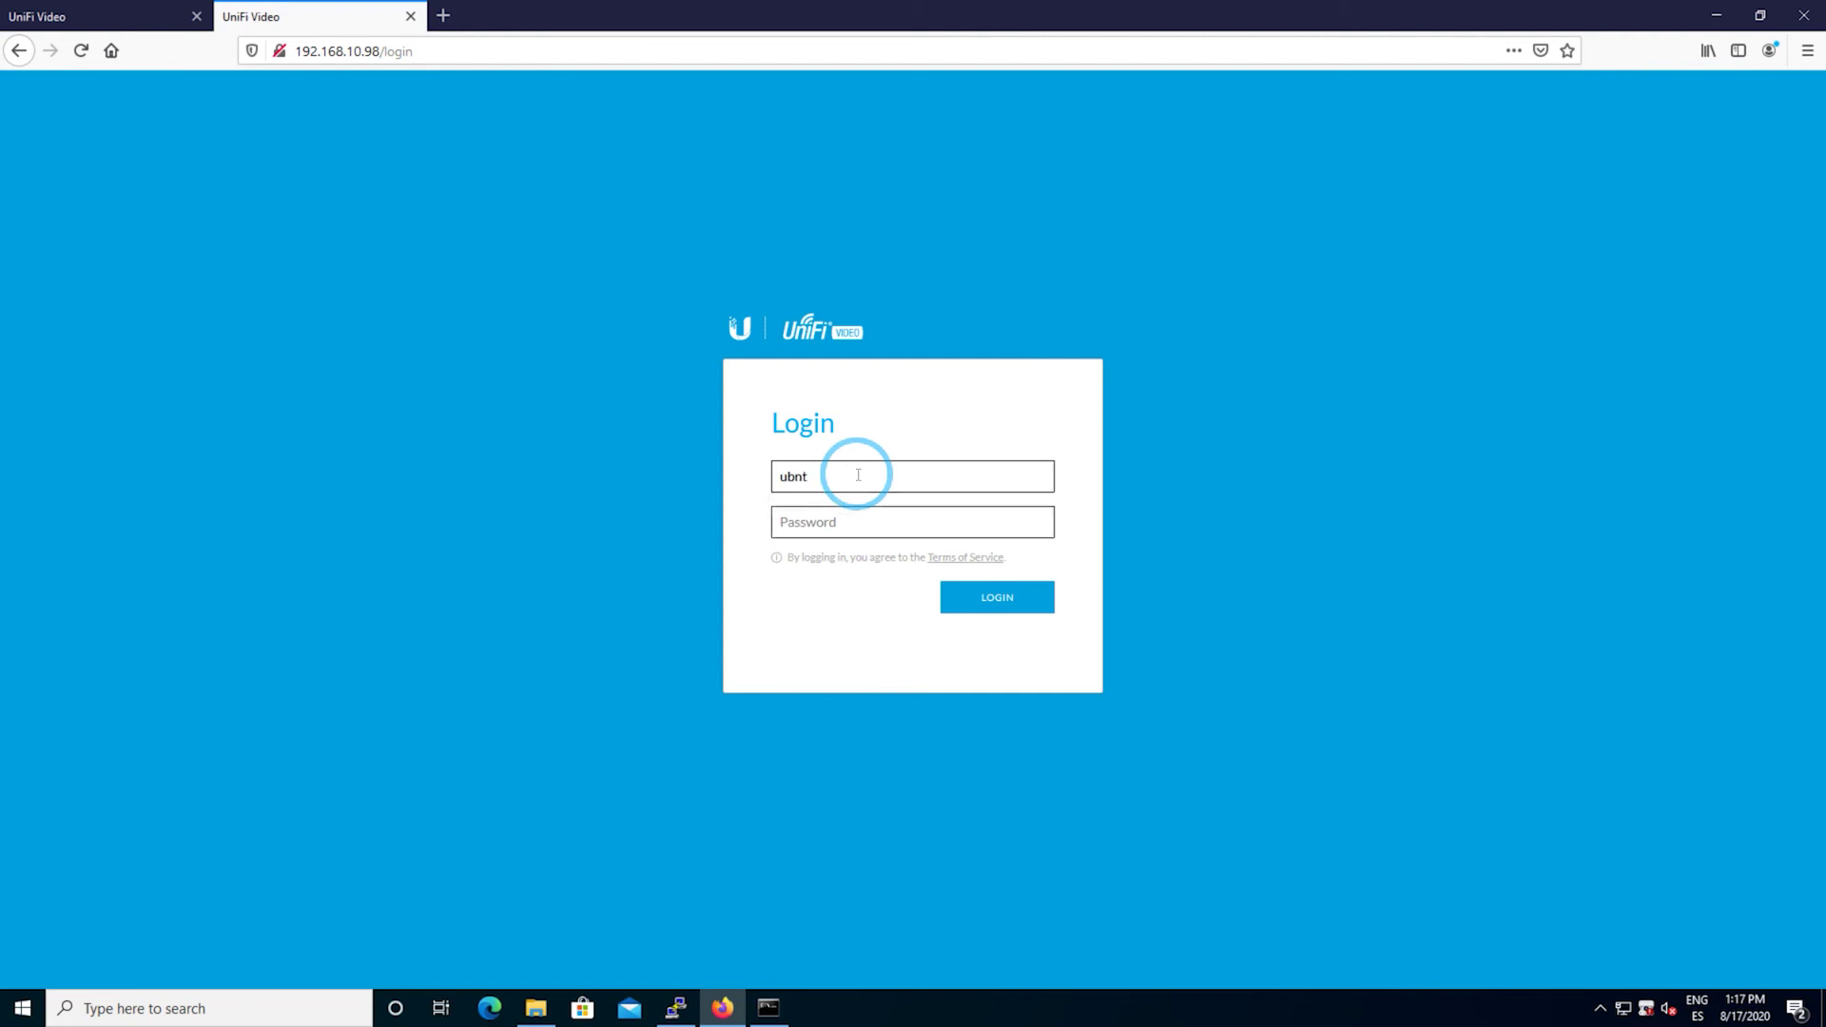
{"action": "key", "text": "Tab"}
{"action": "type", "text": "ubnt"}
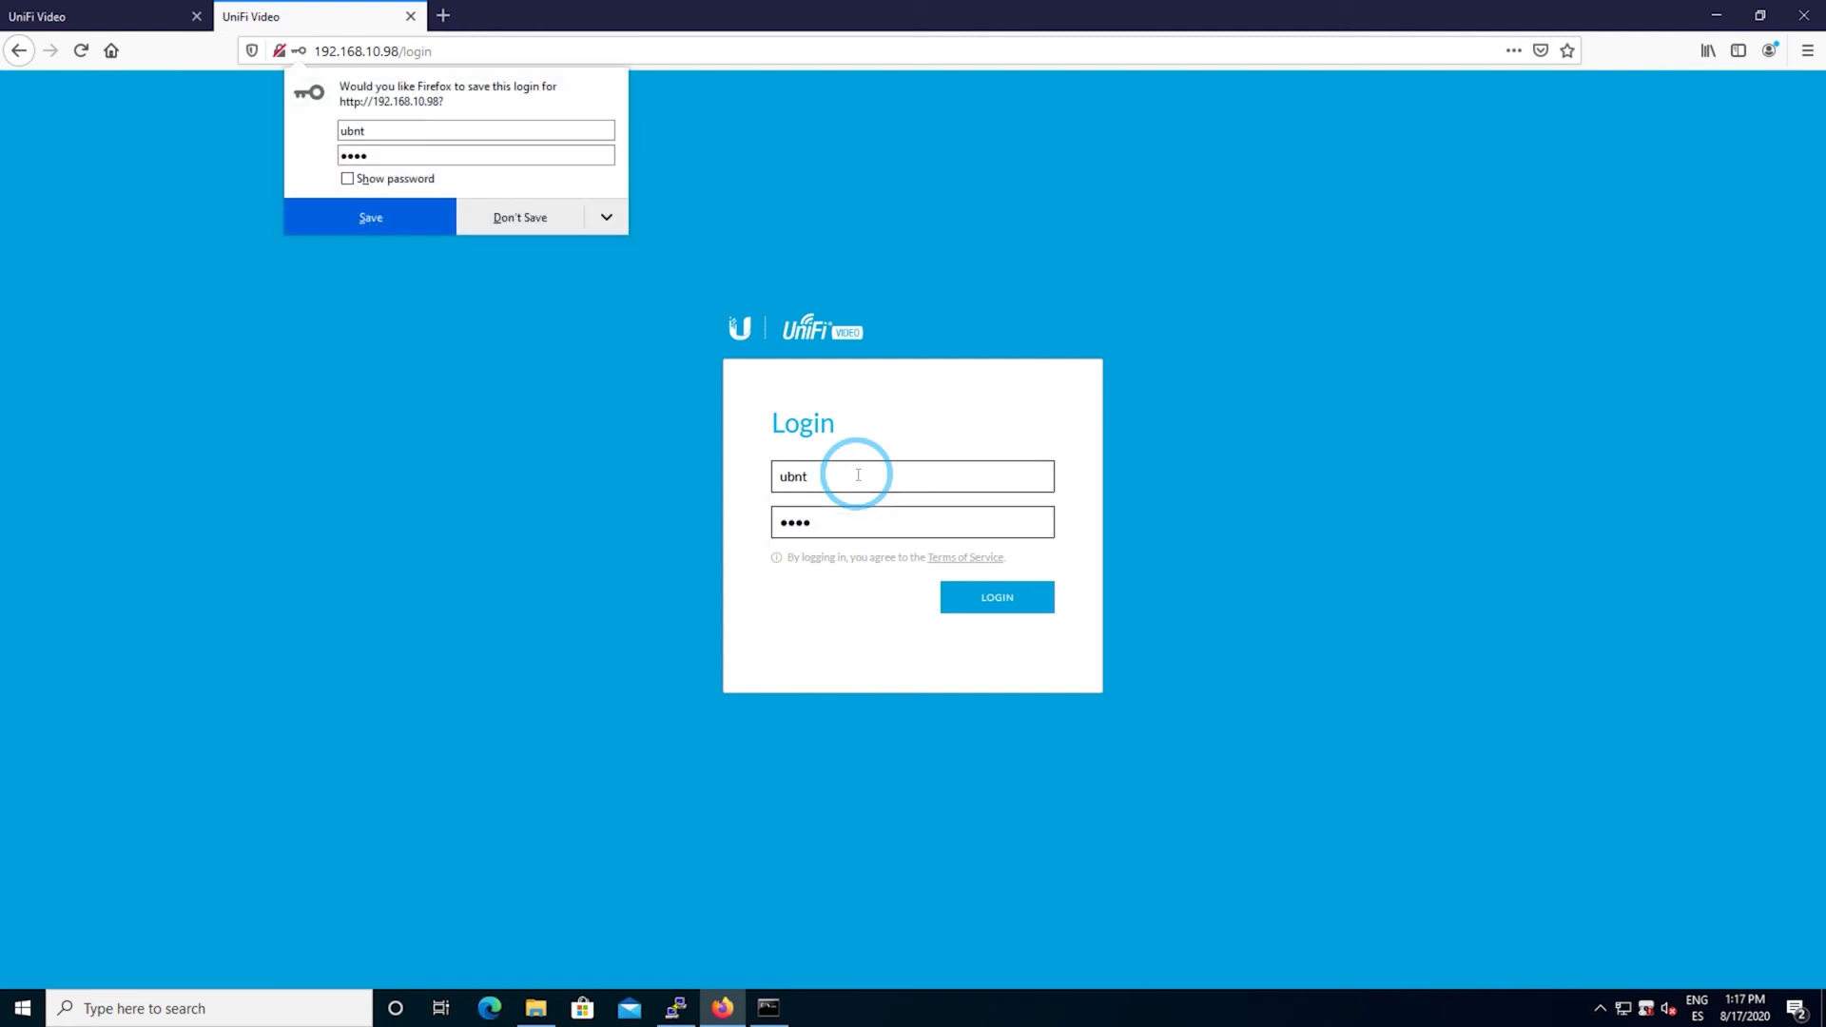
{"action": "key", "text": "Return"}
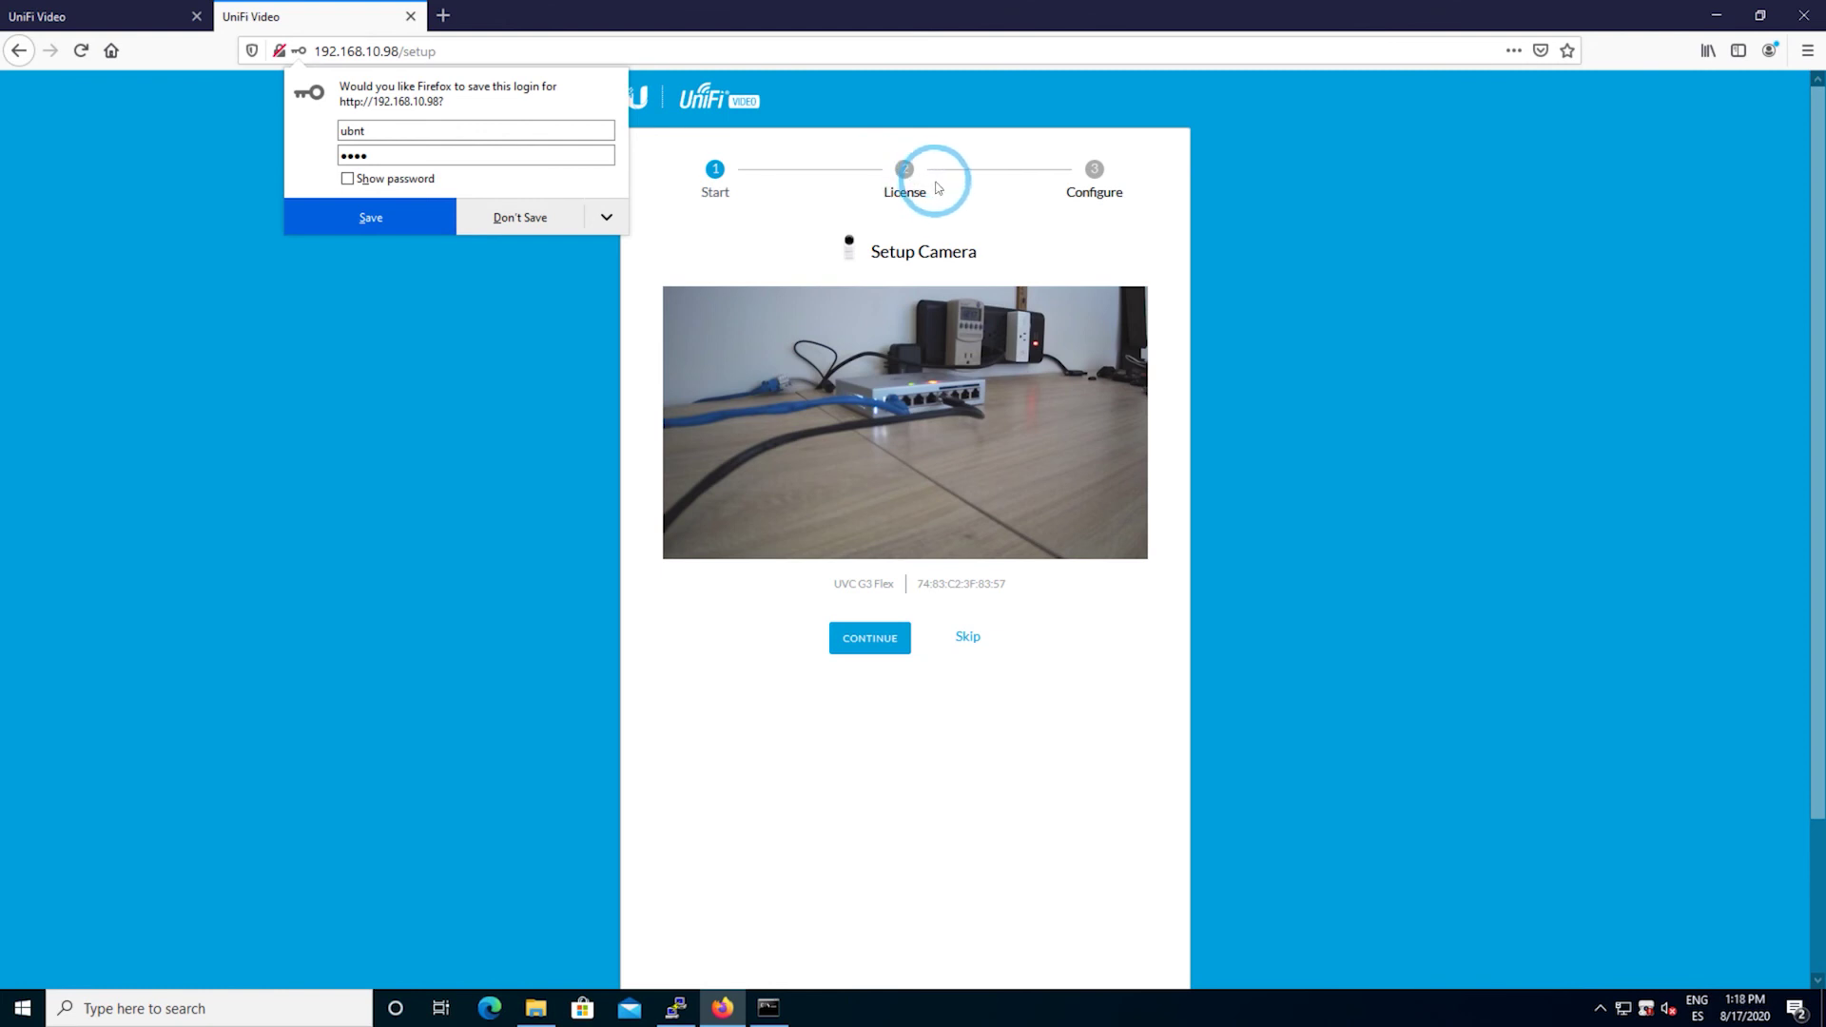
{"action": "left_click", "coordinate": [610, 276]}
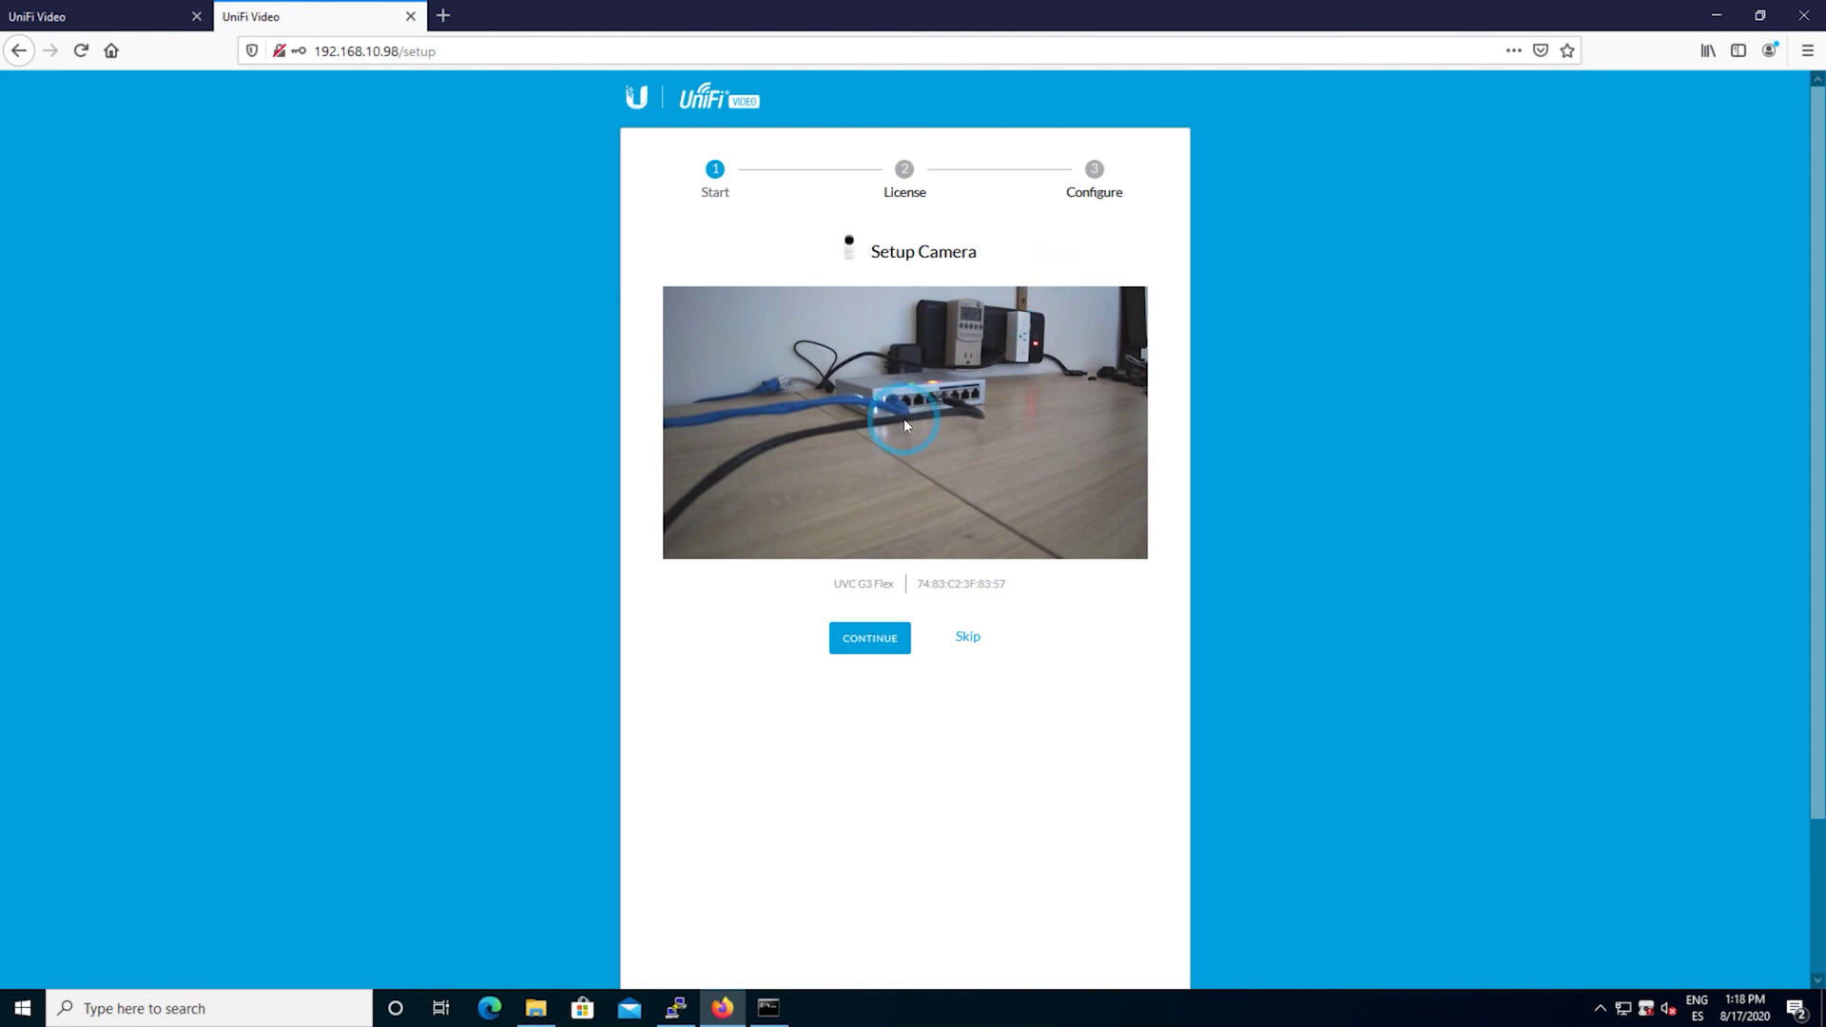